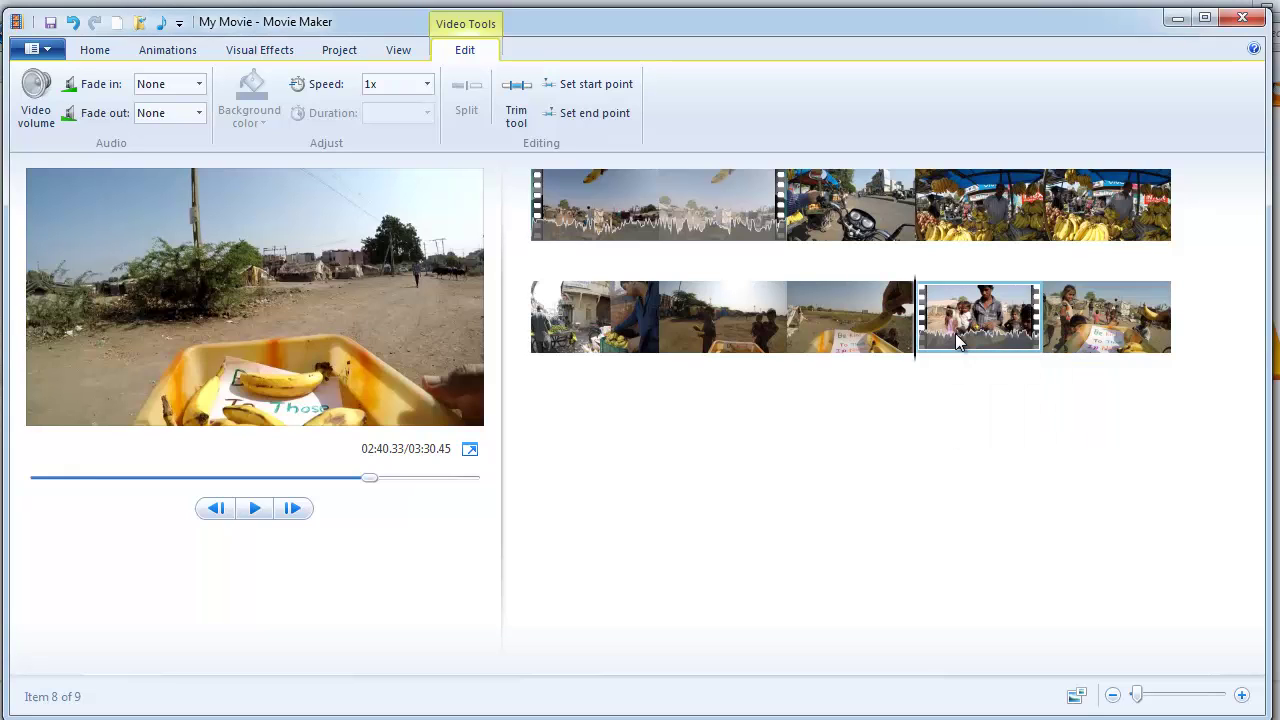
Raise the video volume of the first clip to well above the middle.
click(686, 211)
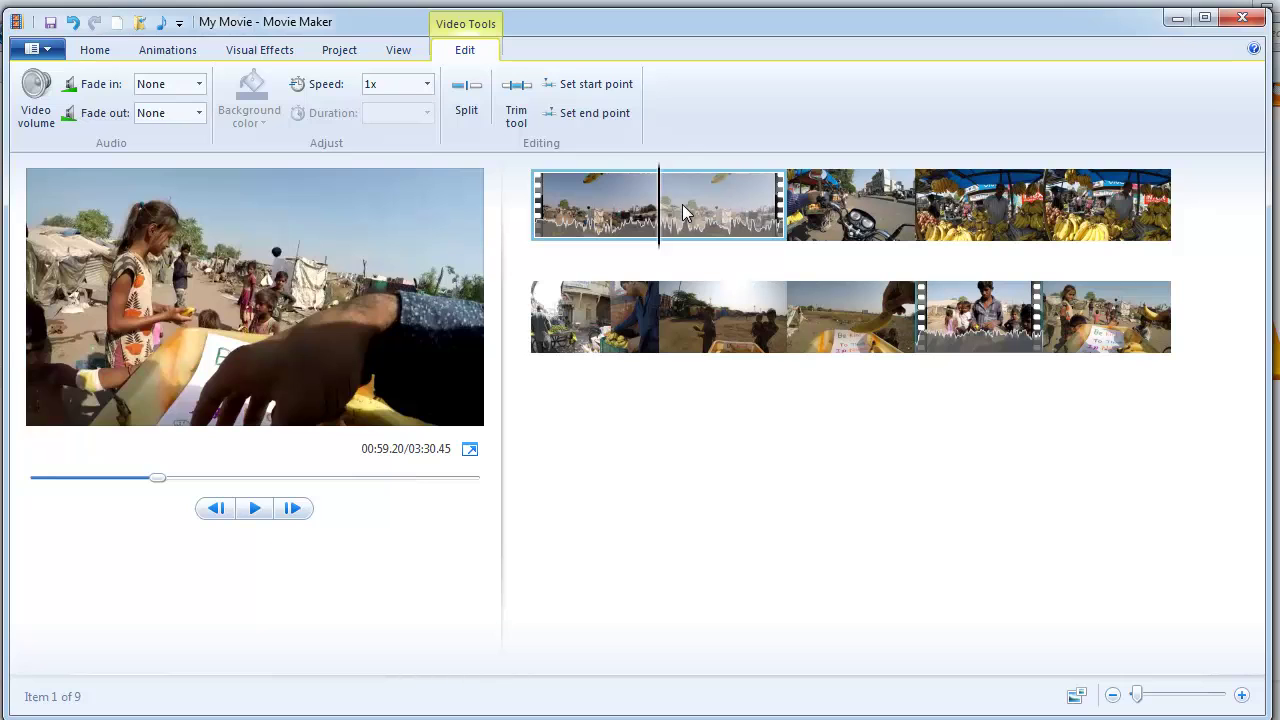
click(1016, 326)
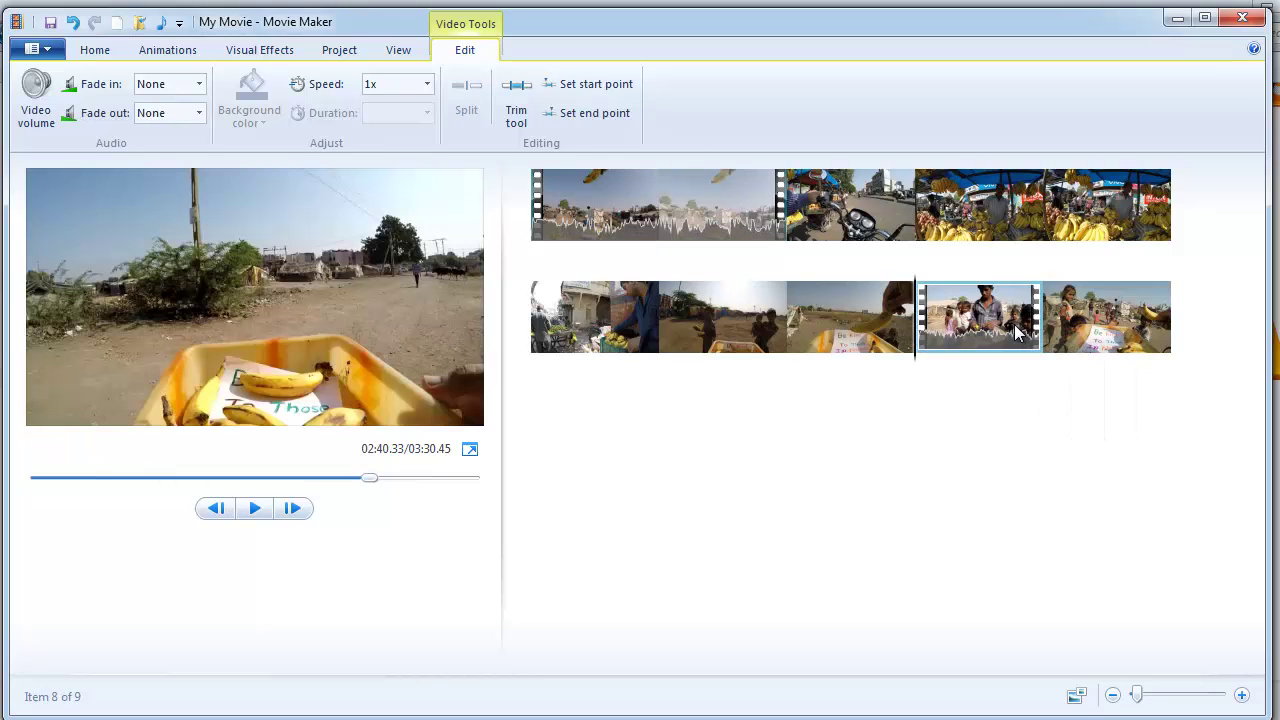
click(715, 208)
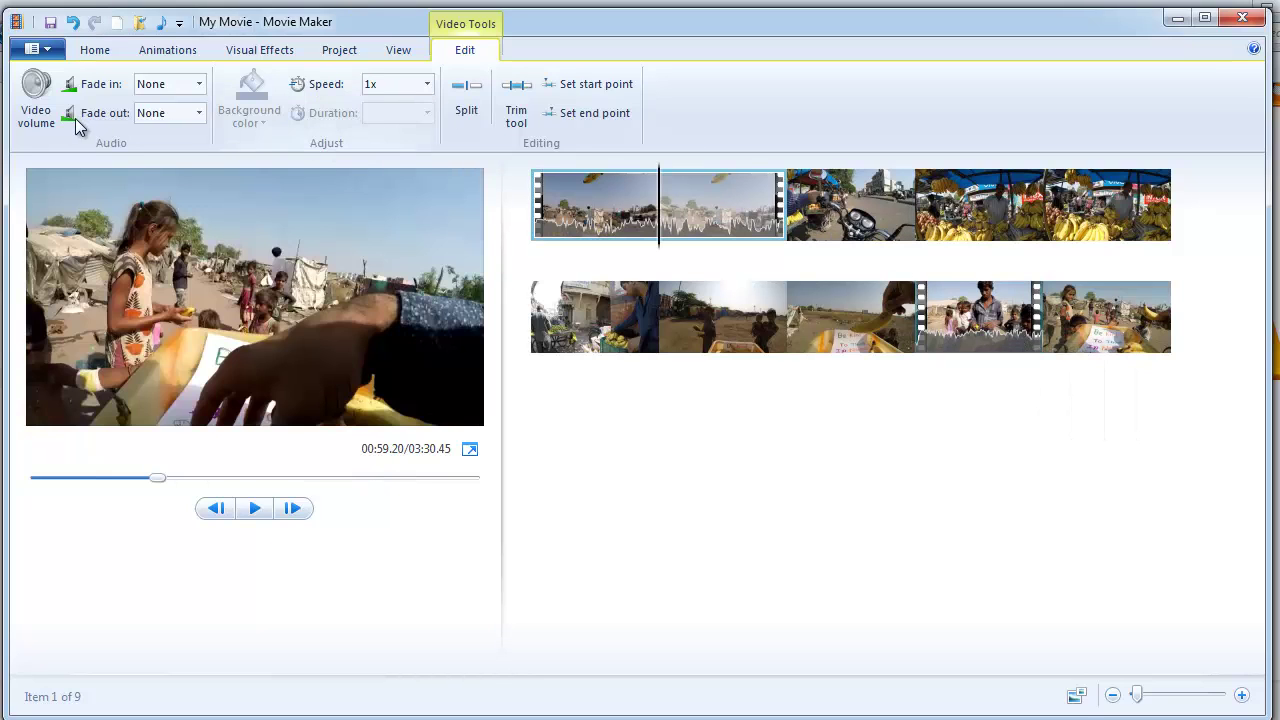
click(38, 110)
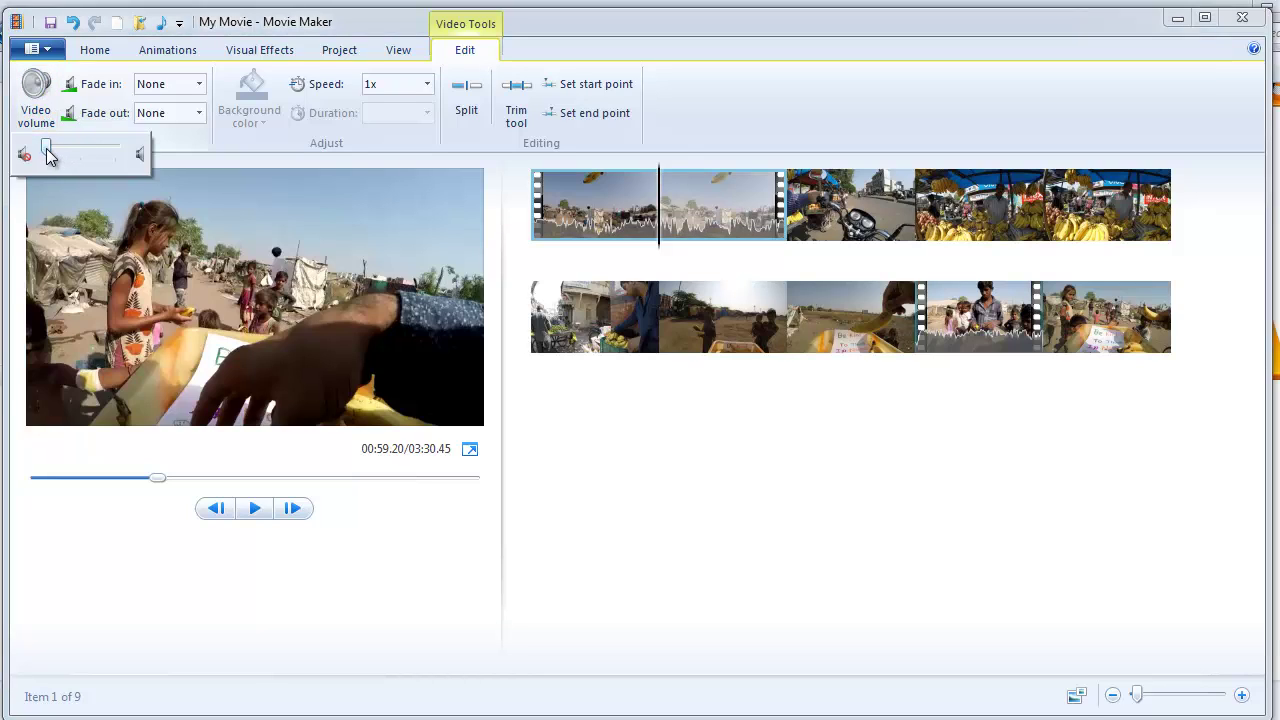
mouse_move(48, 154)
mouse_down()
mouse_move(104, 167)
mouse_move(67, 168)
mouse_up()
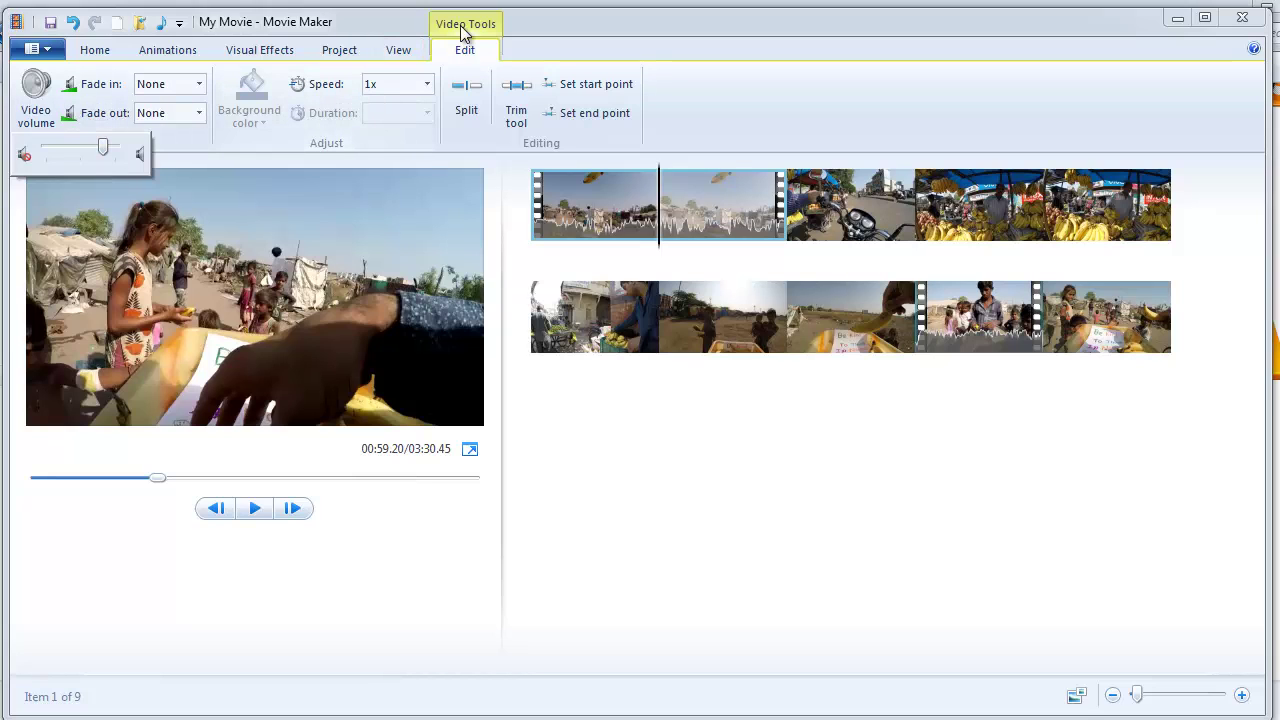
Mute the second video clip, the eighth item on the storyboard.
click(835, 210)
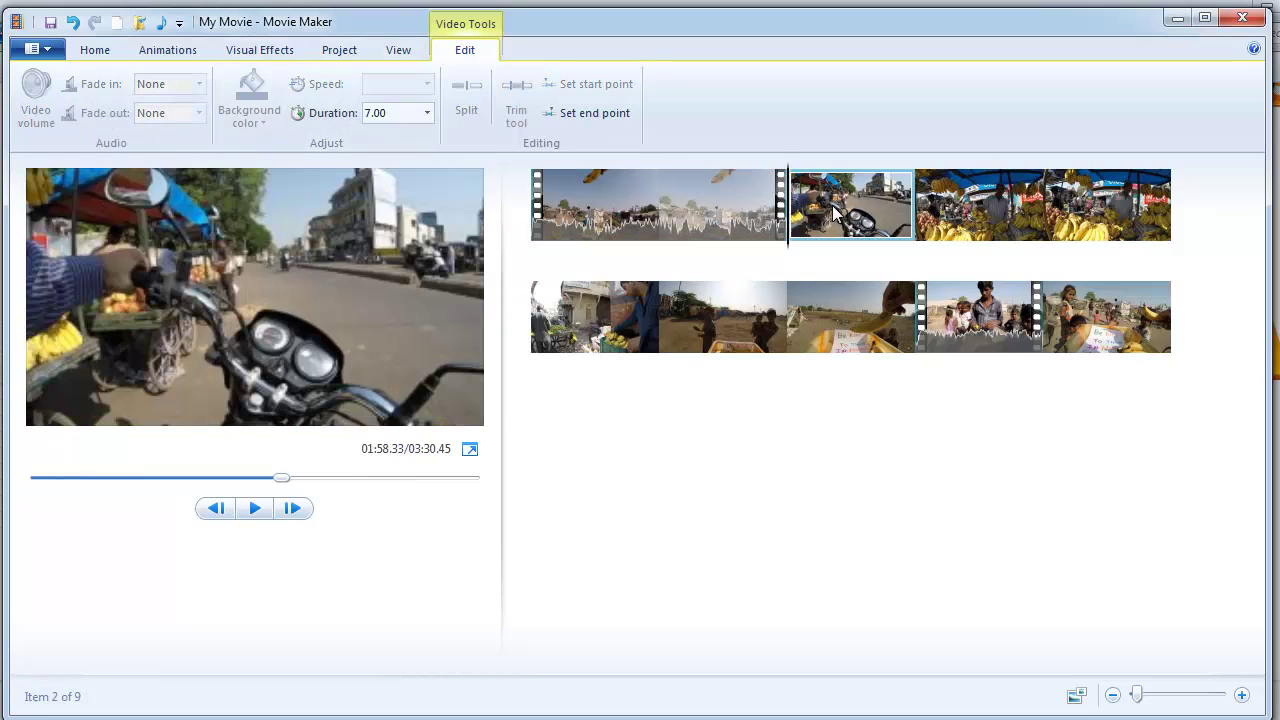
click(945, 295)
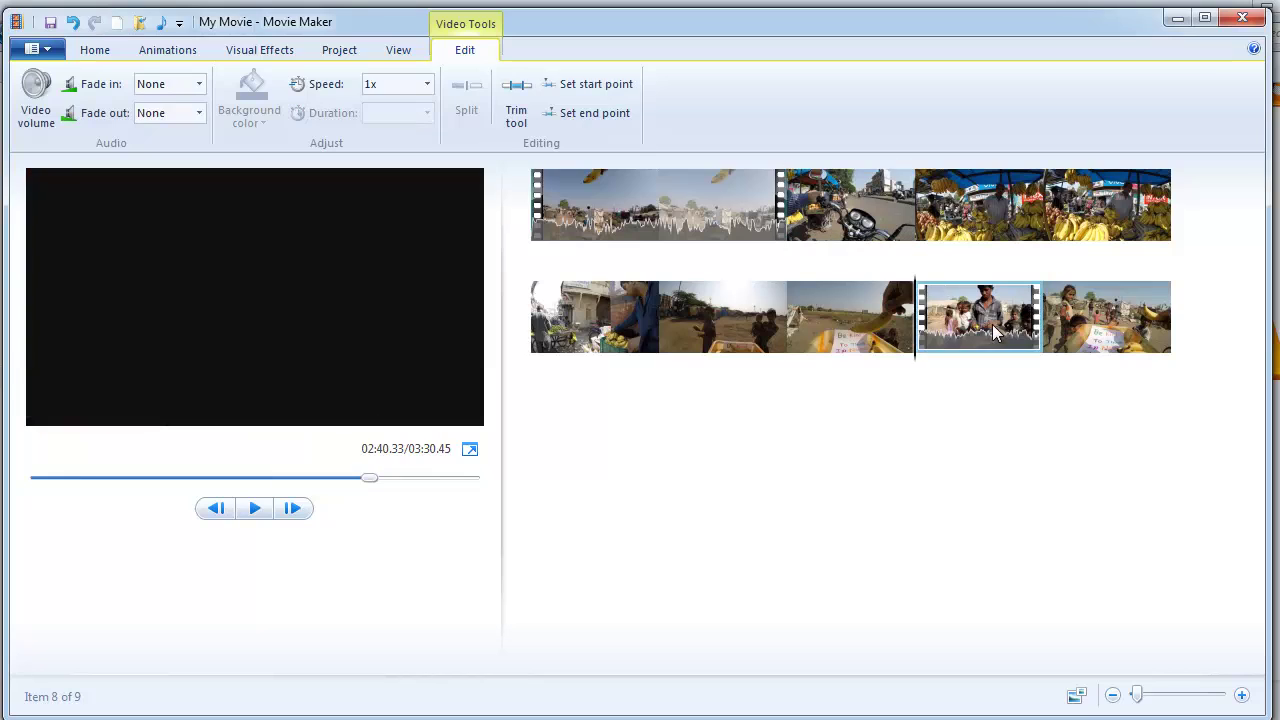
click(36, 92)
drag(83, 147, 45, 151)
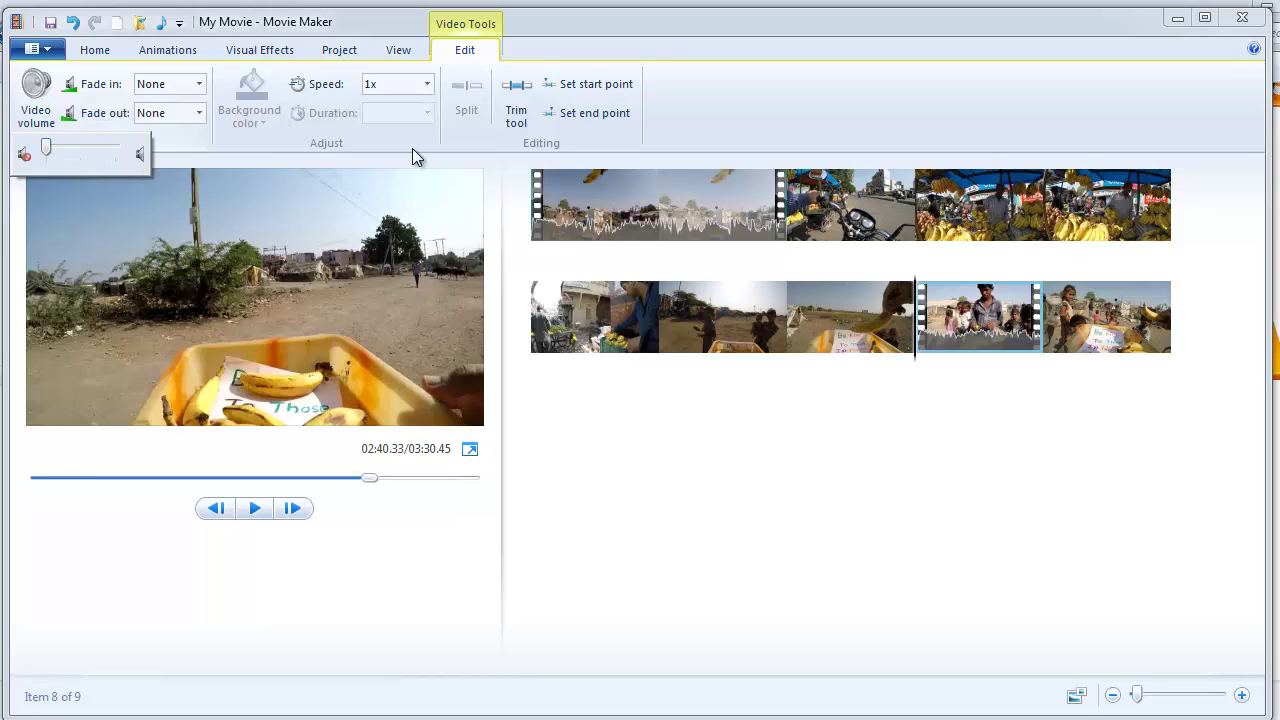
Lower the first clip's video volume all the way down to mute it.
click(586, 204)
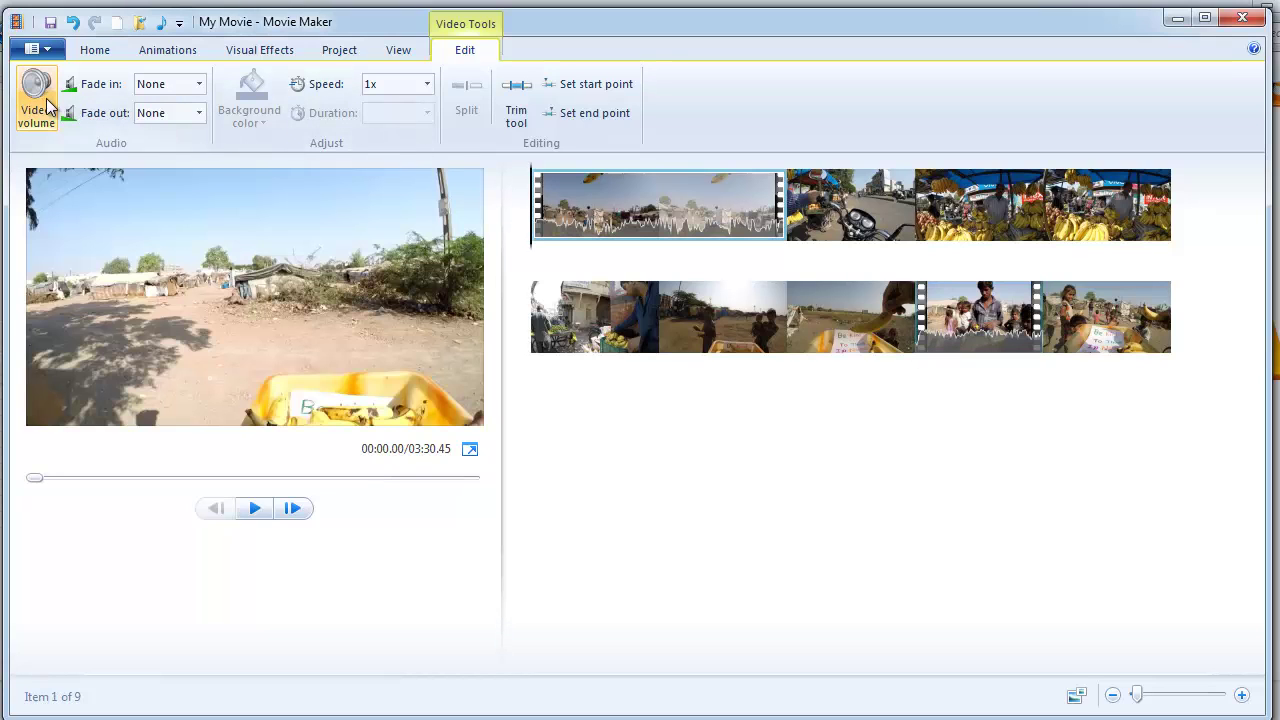
click(45, 105)
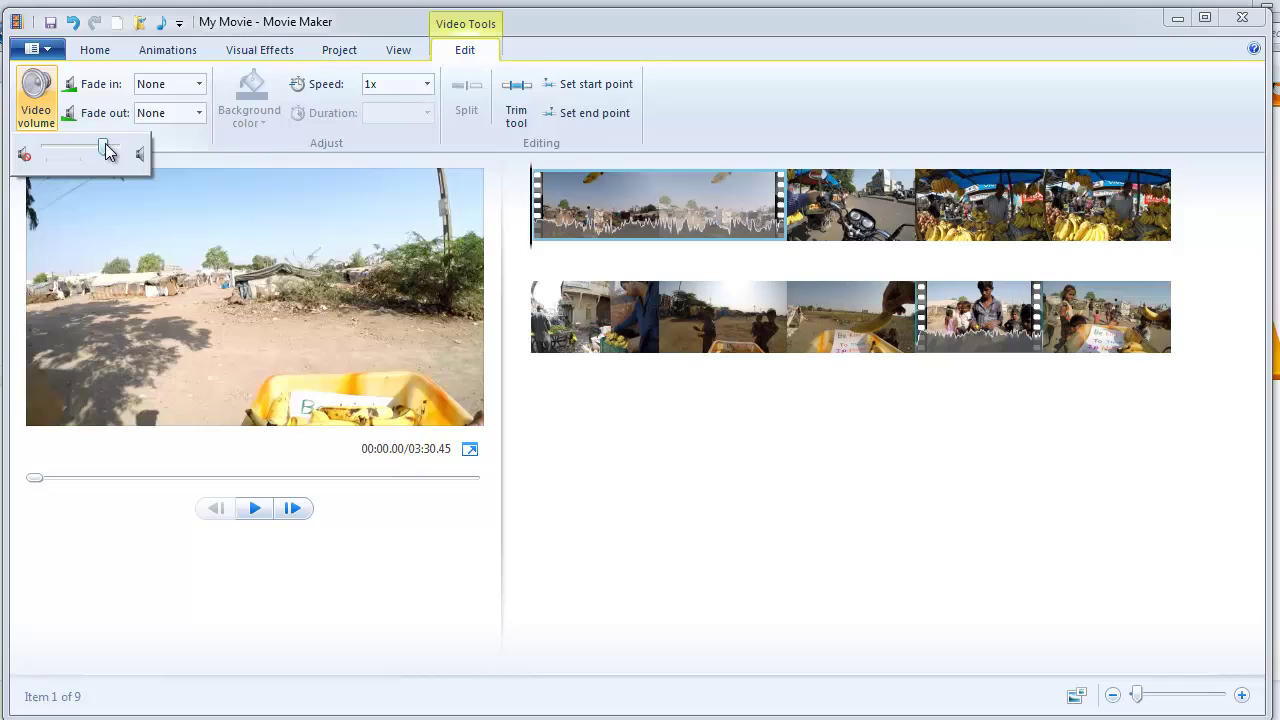
drag(108, 151, 43, 153)
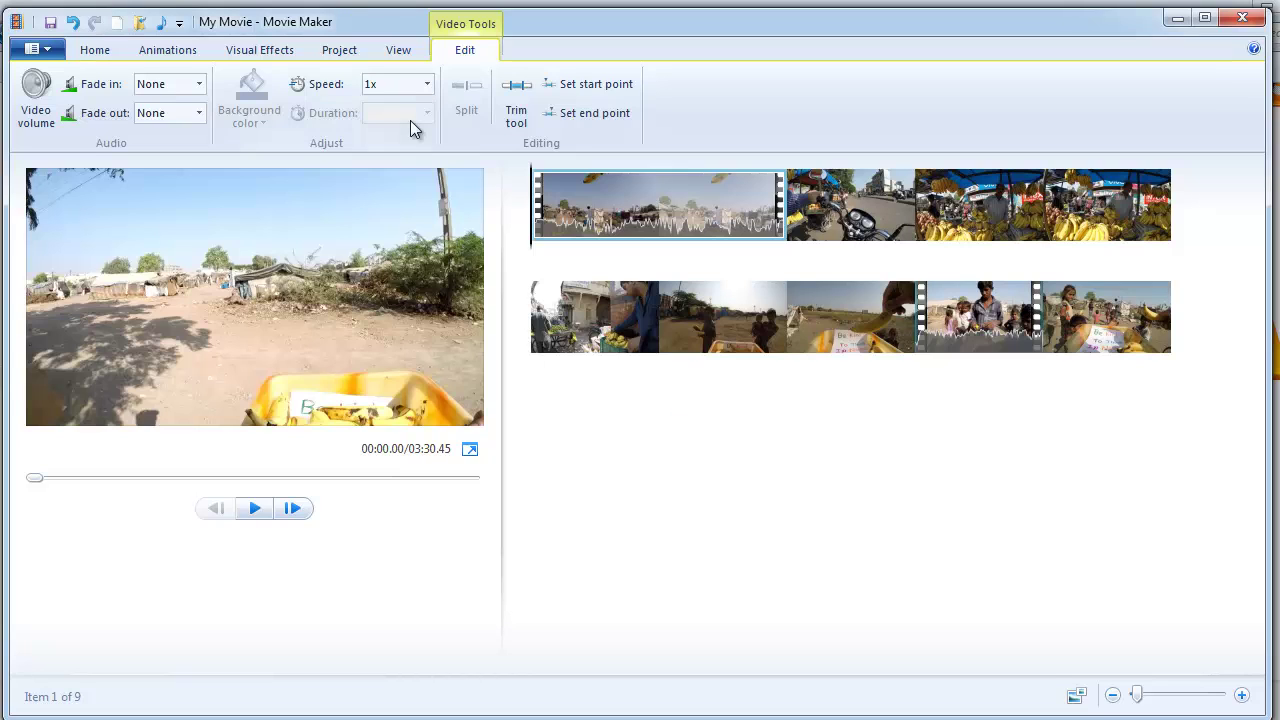
Apply the pan and zoom AutoMovie theme and add the Carefree song as the movie's music.
click(97, 60)
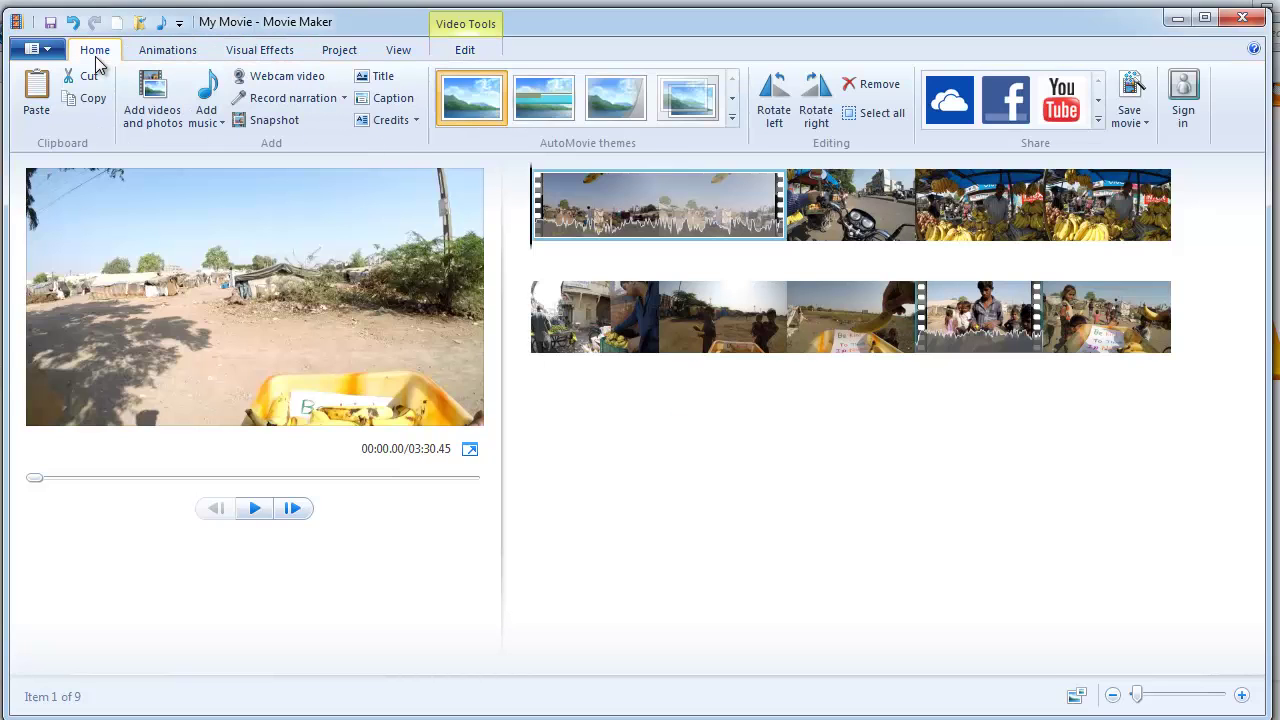
click(729, 117)
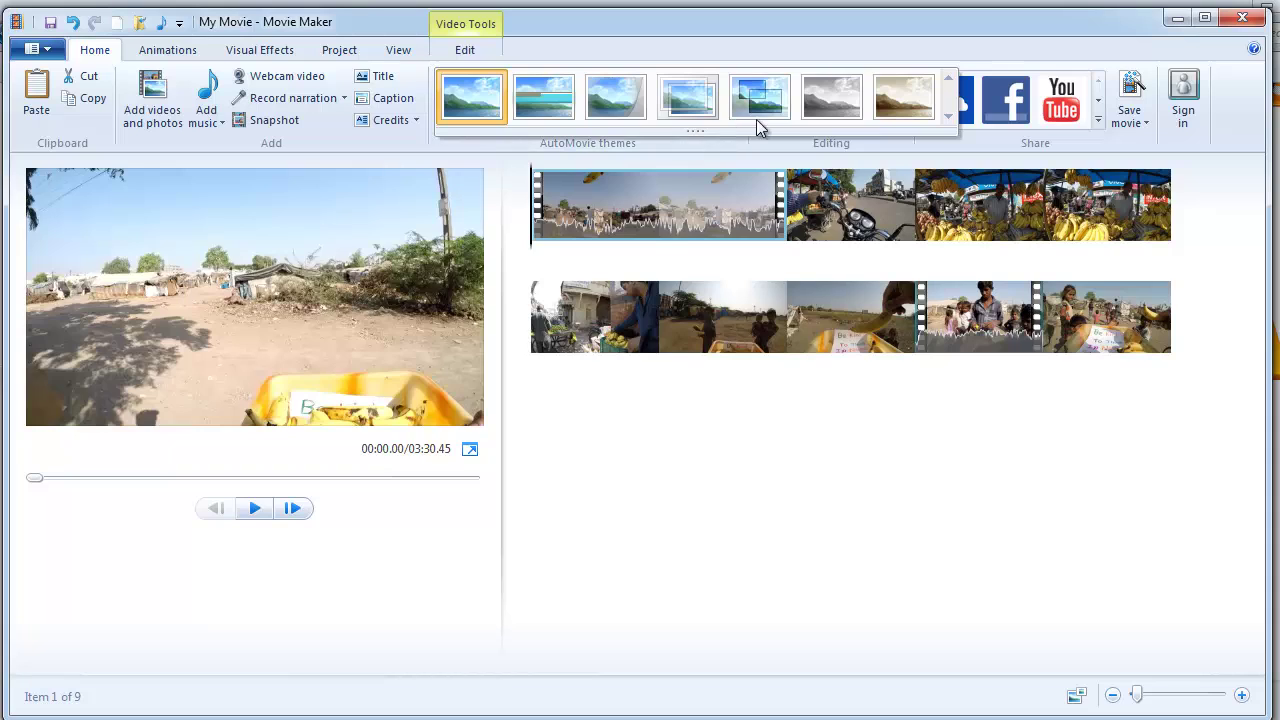
click(757, 118)
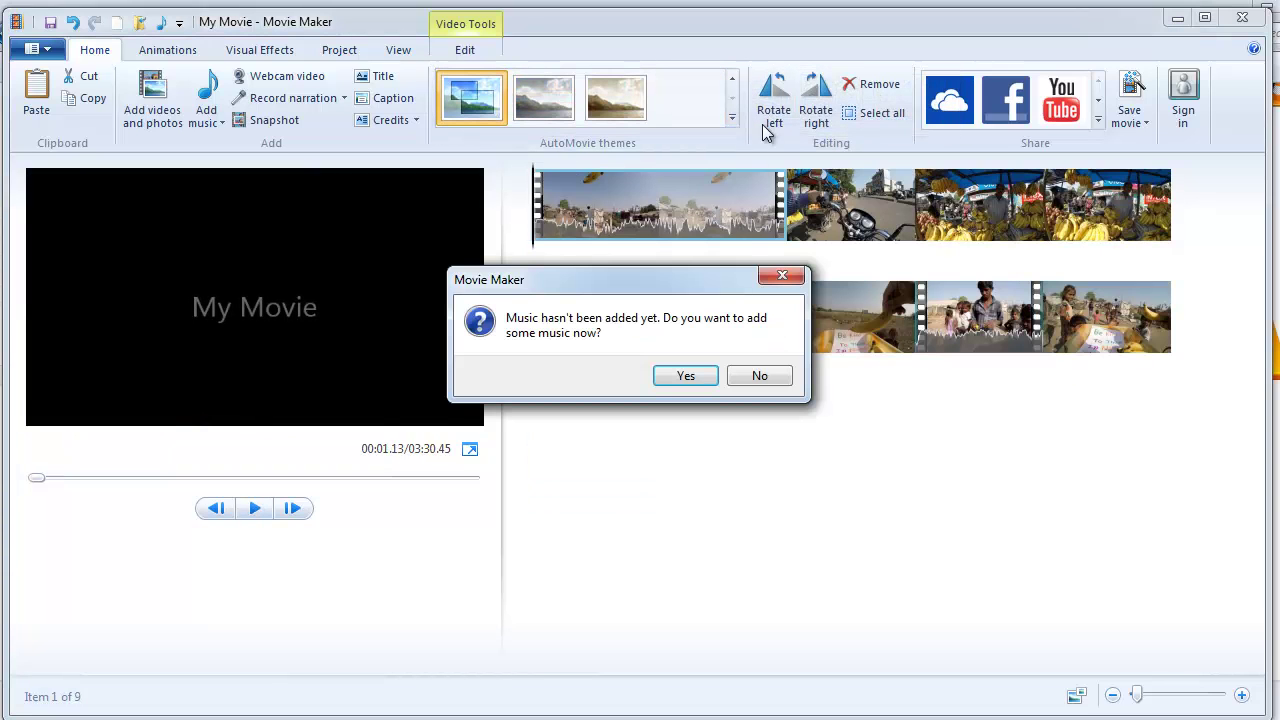
click(687, 377)
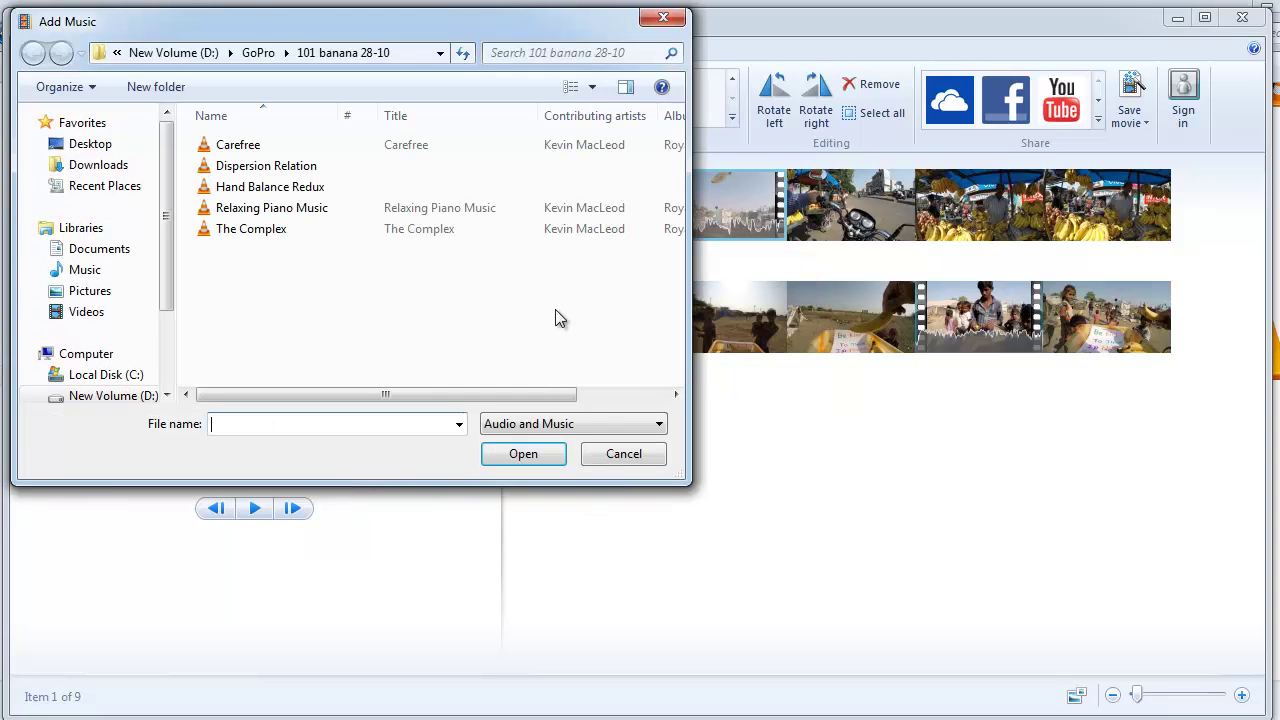
double_click(292, 145)
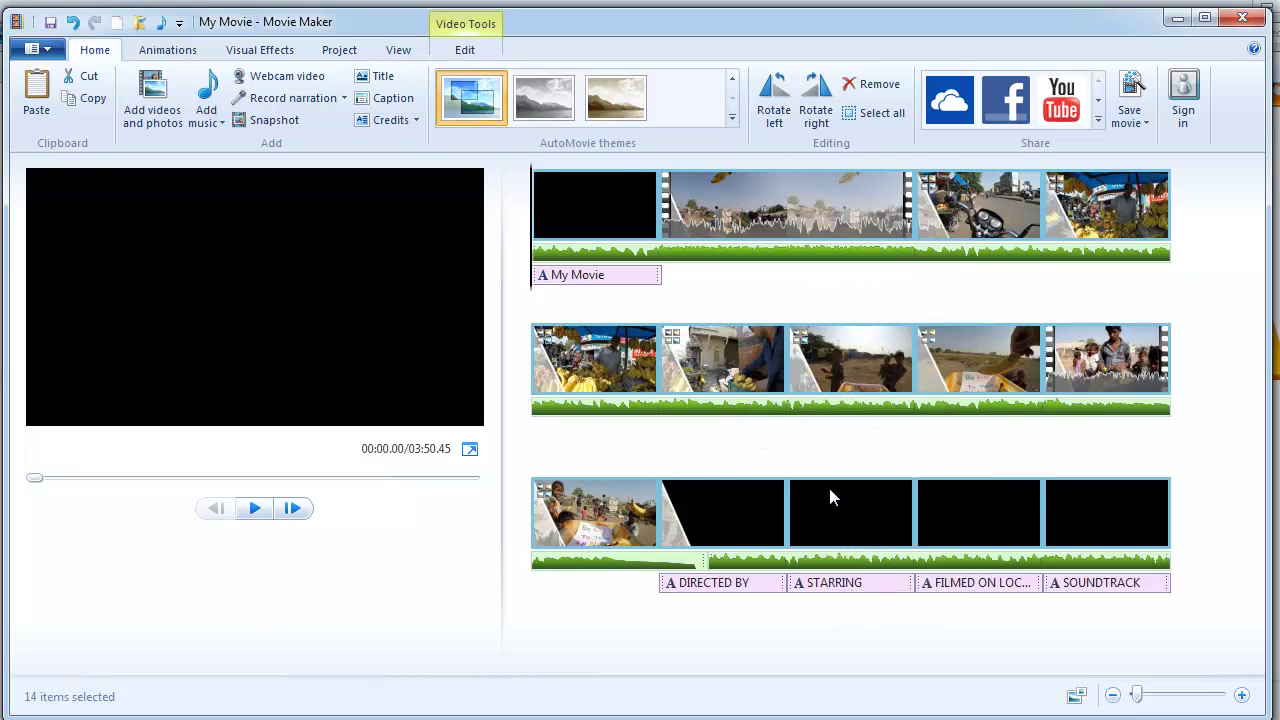
Fit the movie's photos to the length of the added music.
click(709, 562)
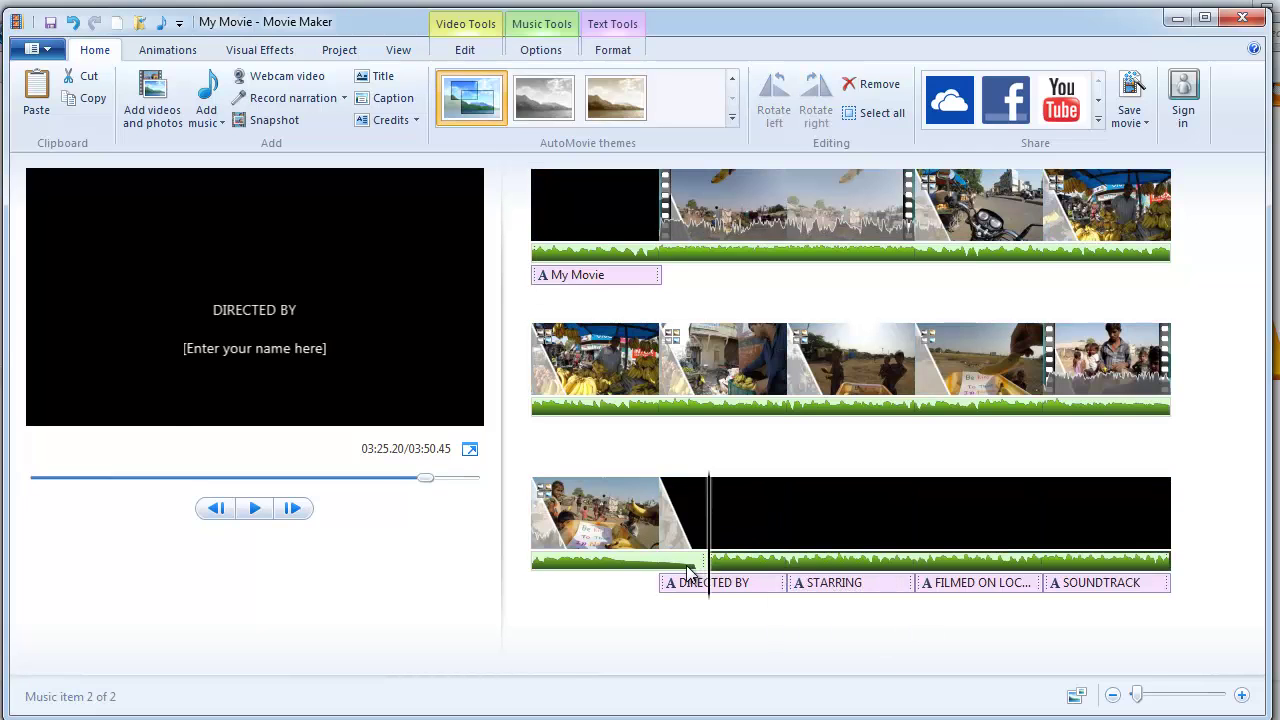
click(687, 572)
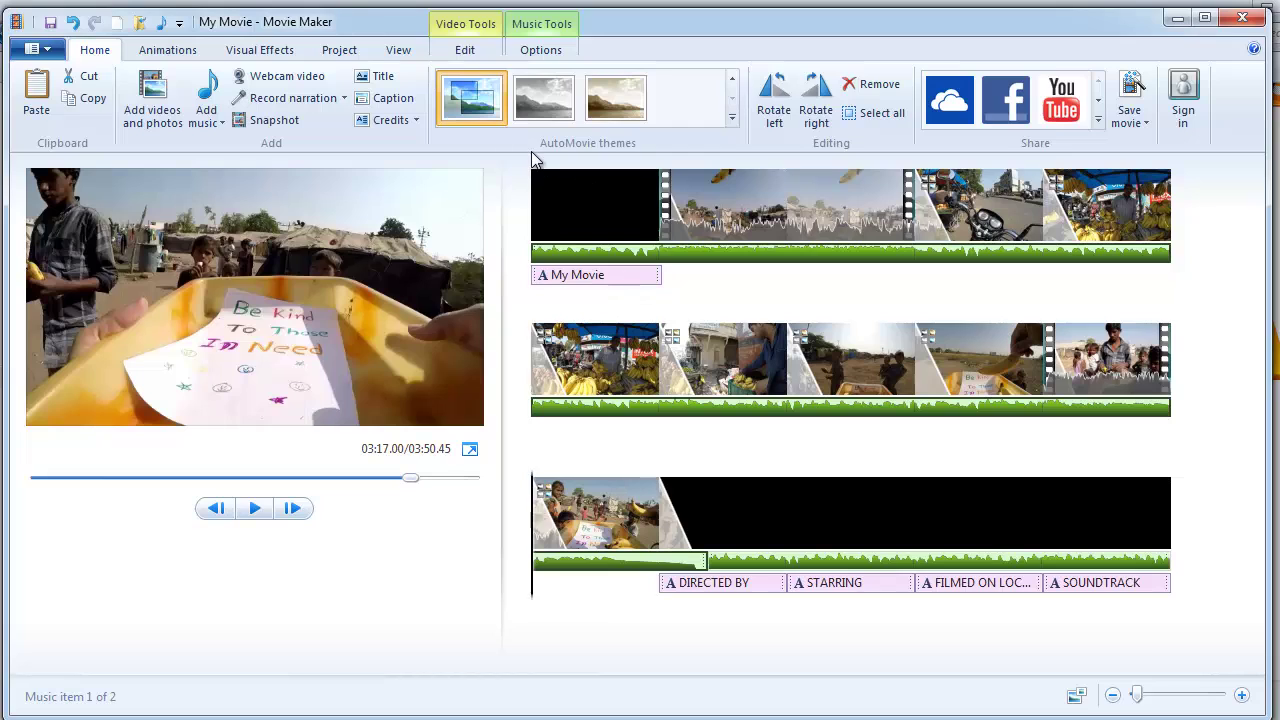
click(463, 50)
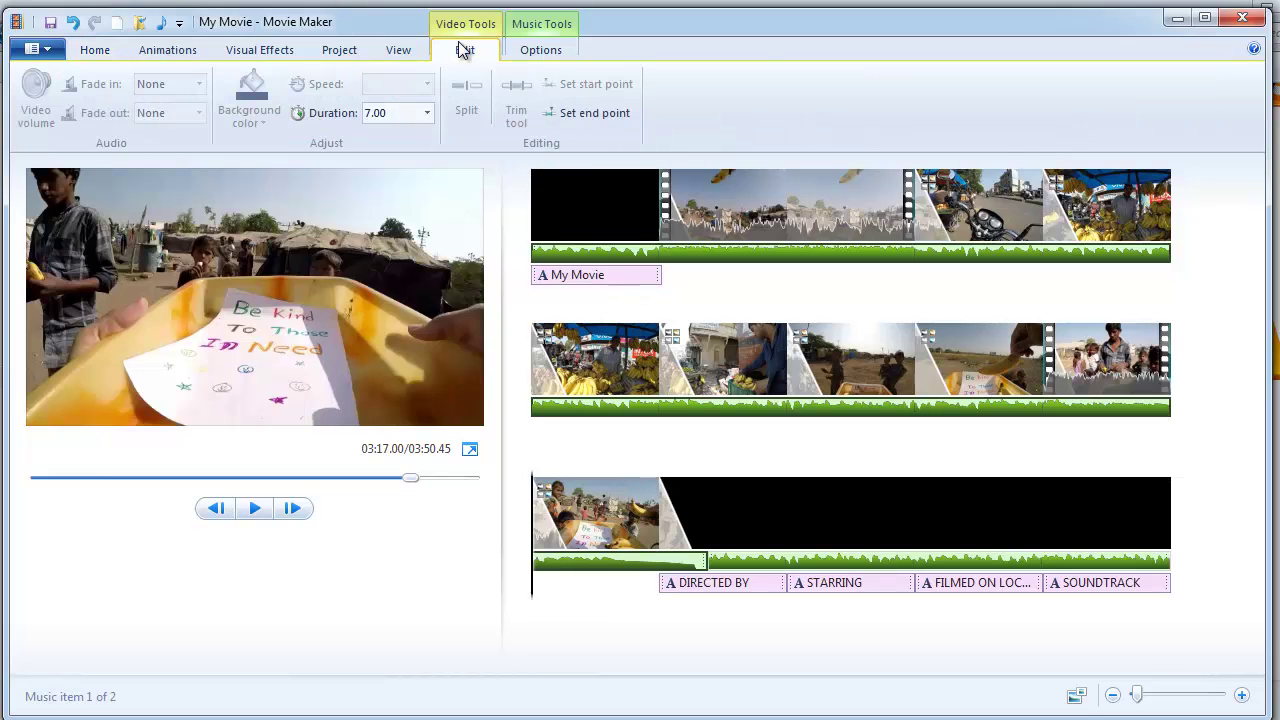
click(337, 55)
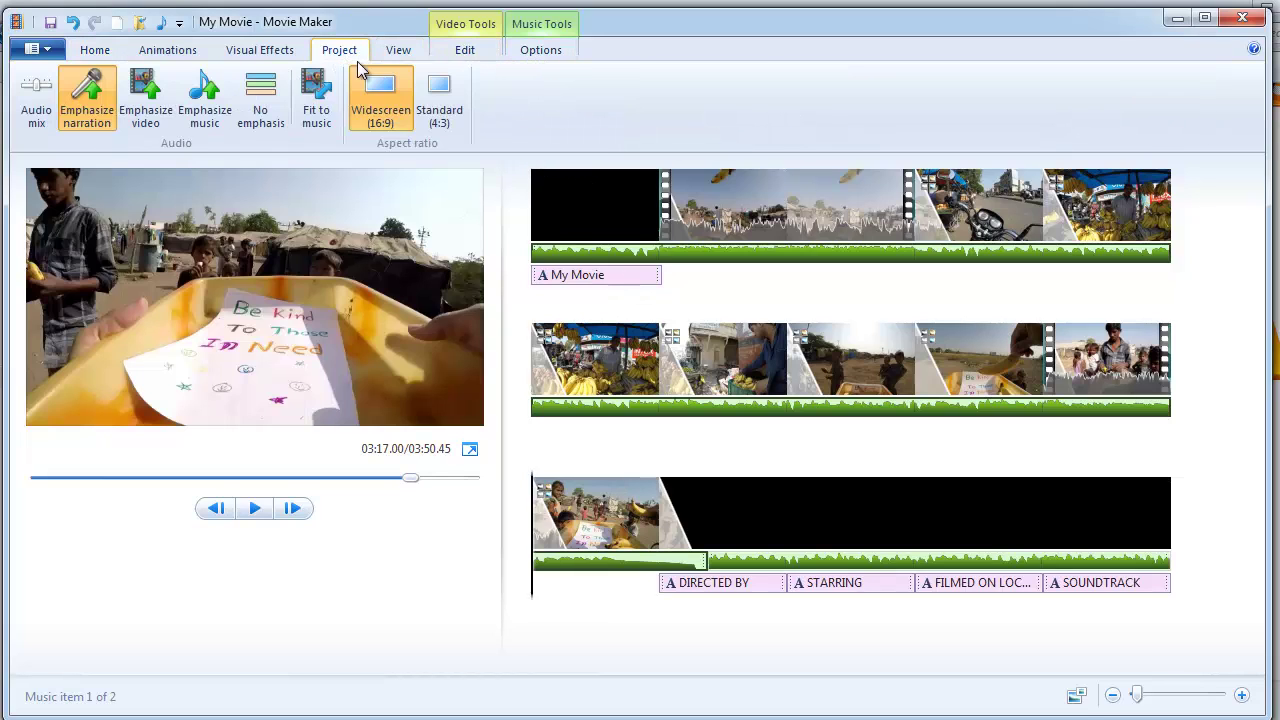
click(303, 95)
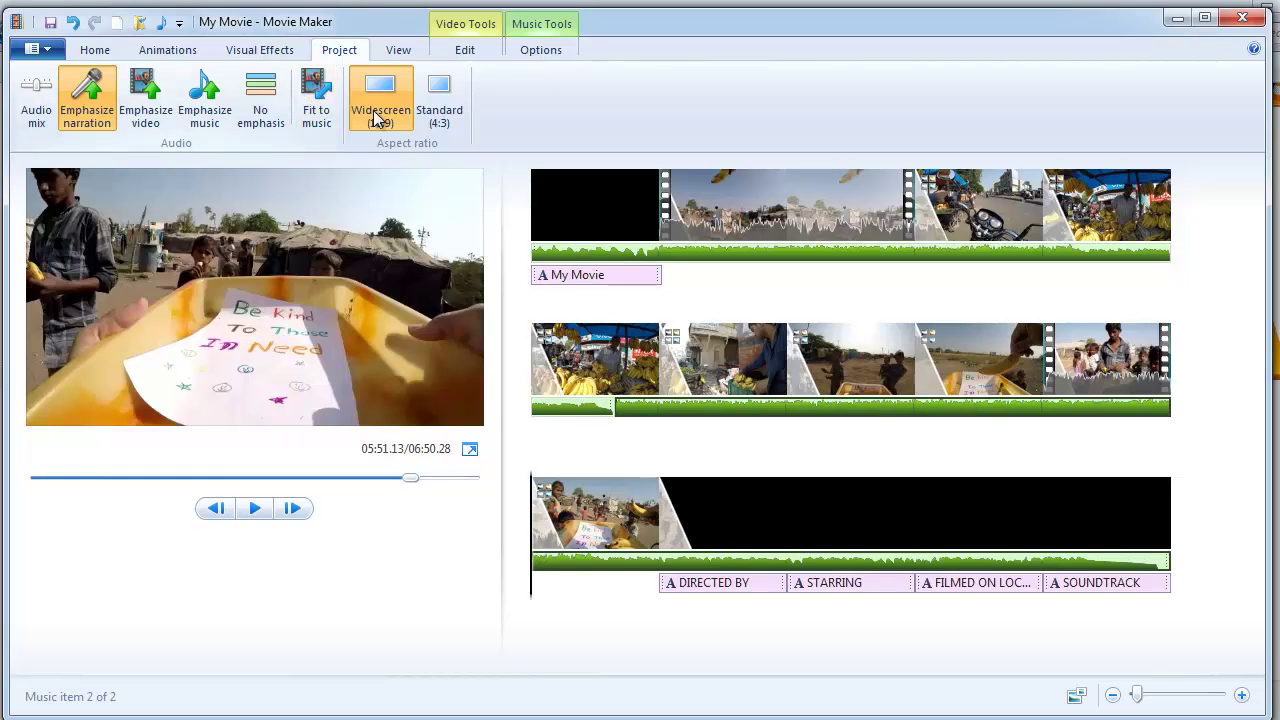
Delete the second, repeated music item and try to fit the photos to the remaining song.
click(633, 402)
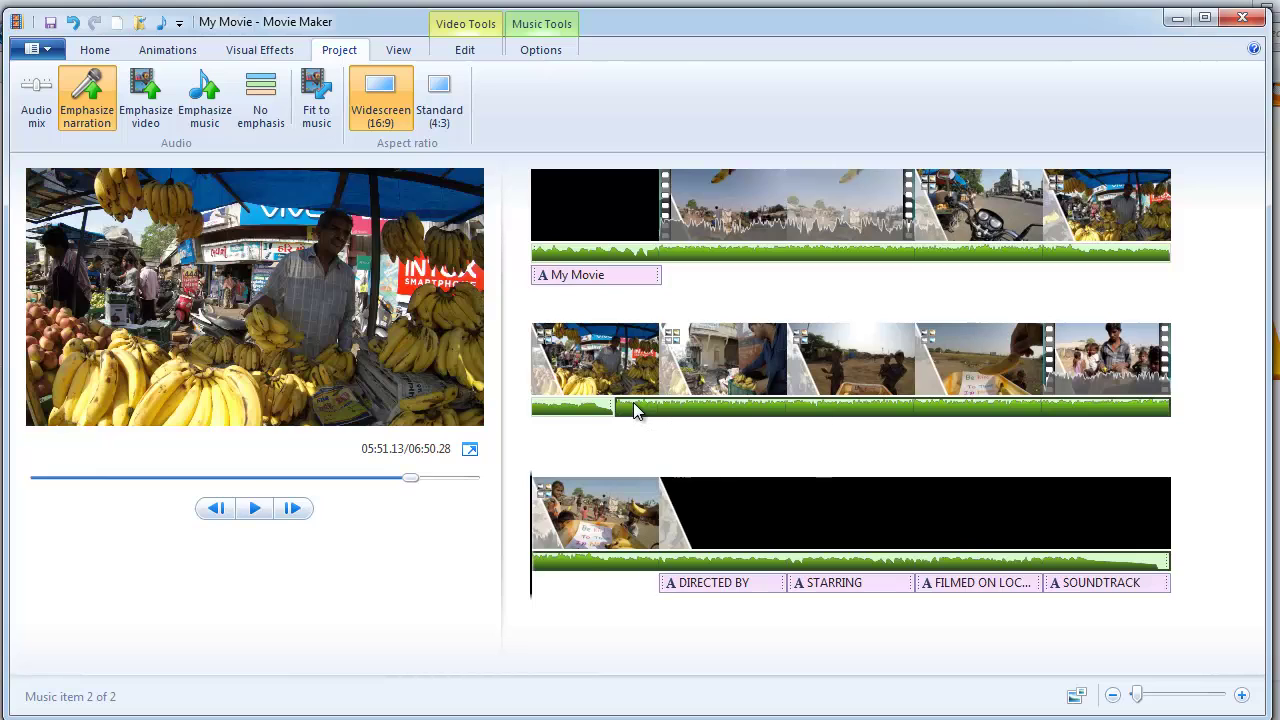
key(Delete)
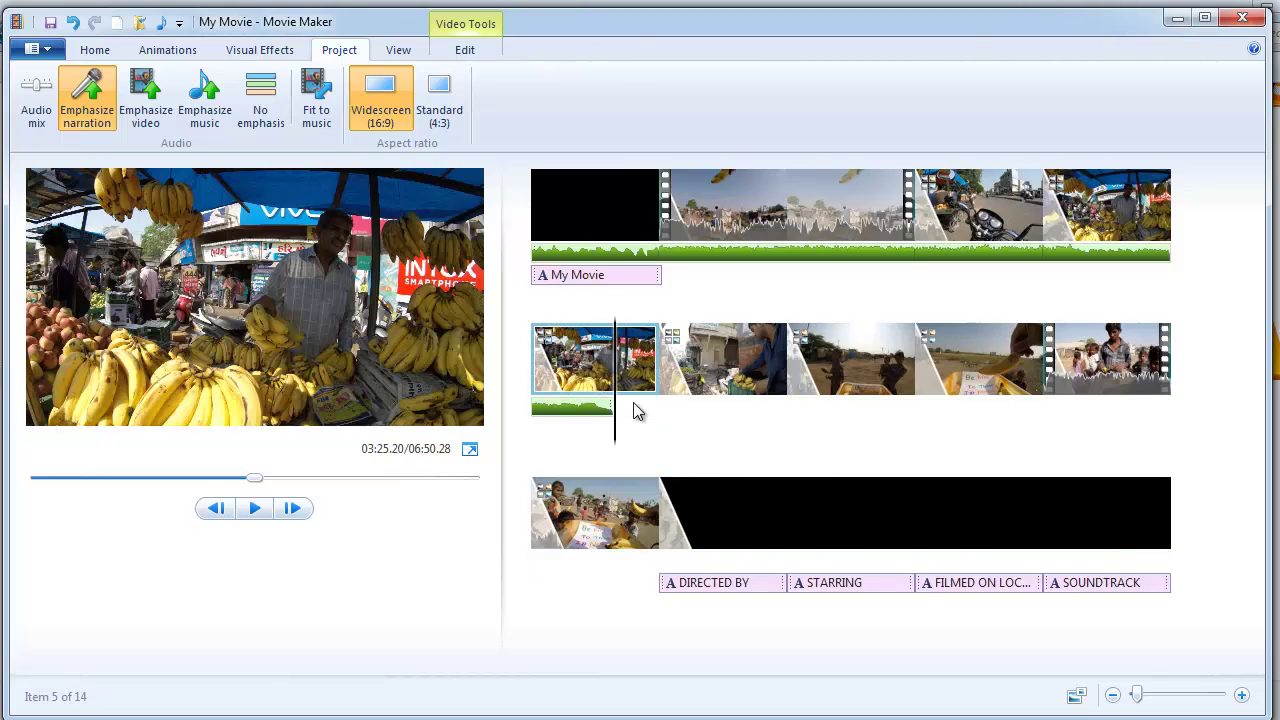
click(657, 253)
click(317, 118)
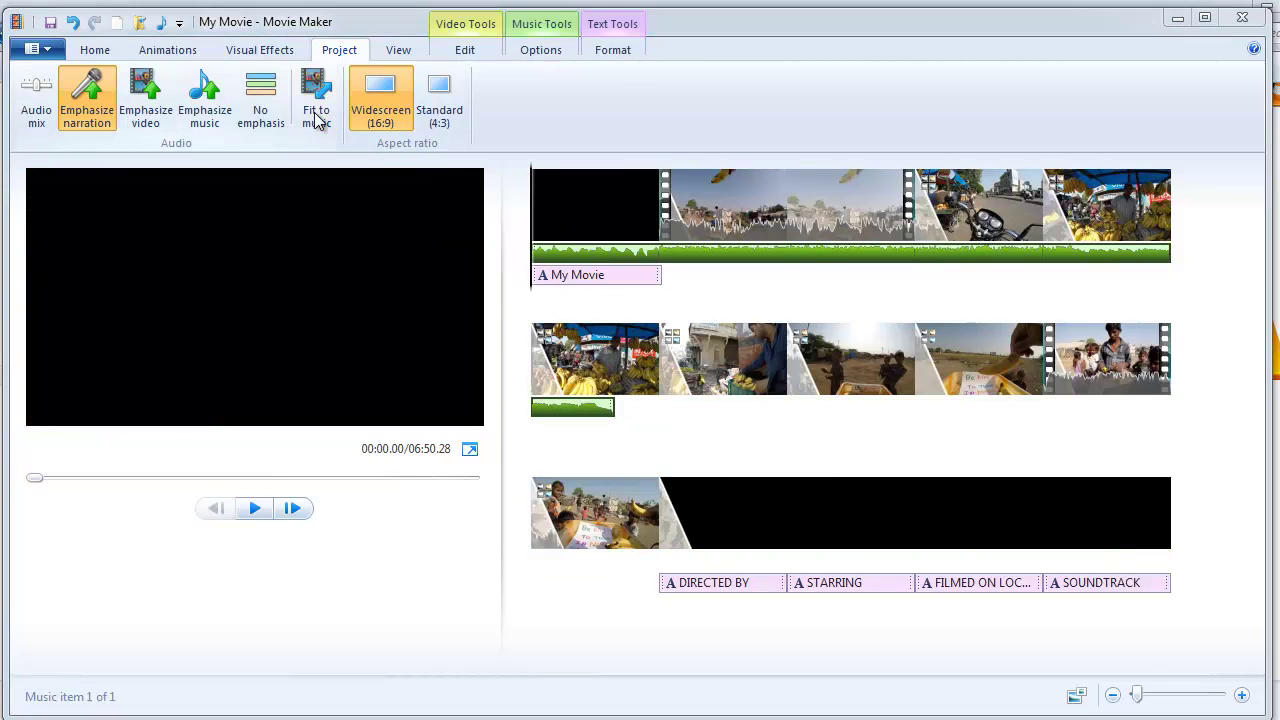
click(758, 400)
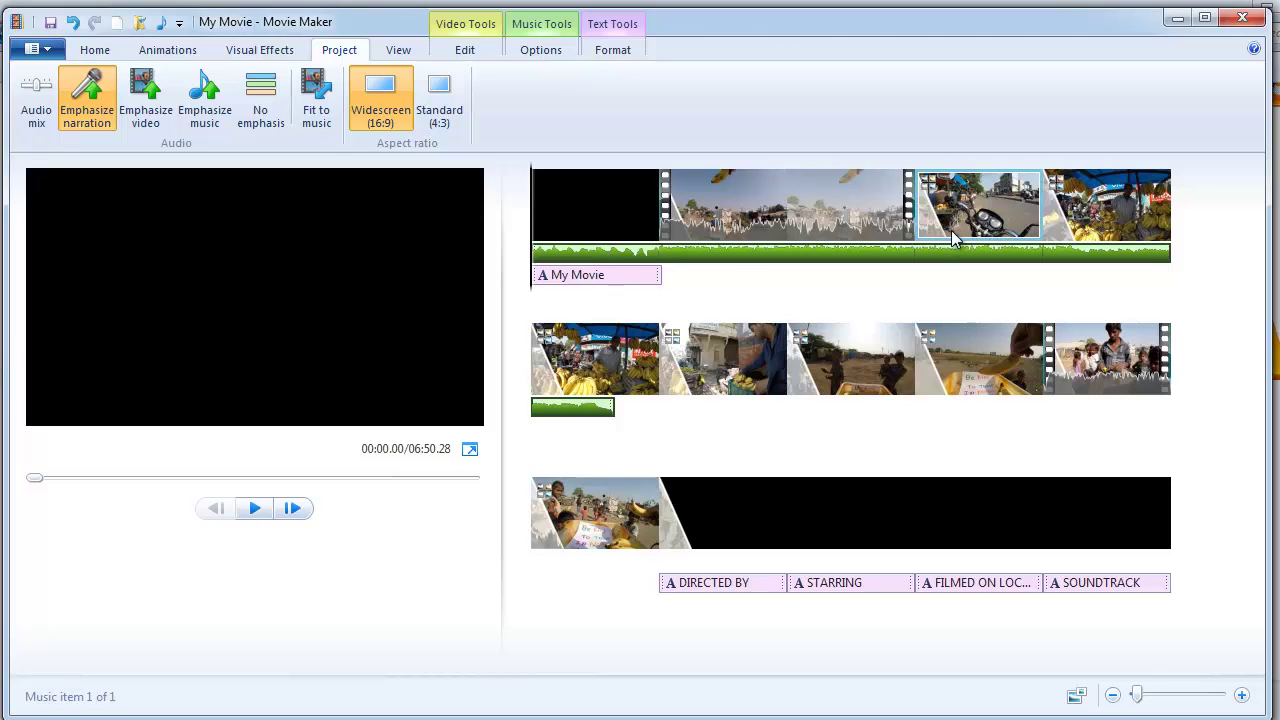
Add the photos G0040389 to G0040401 from the 101 banana 28-10 folder after the second banana stall photo.
mouse_move(952, 233)
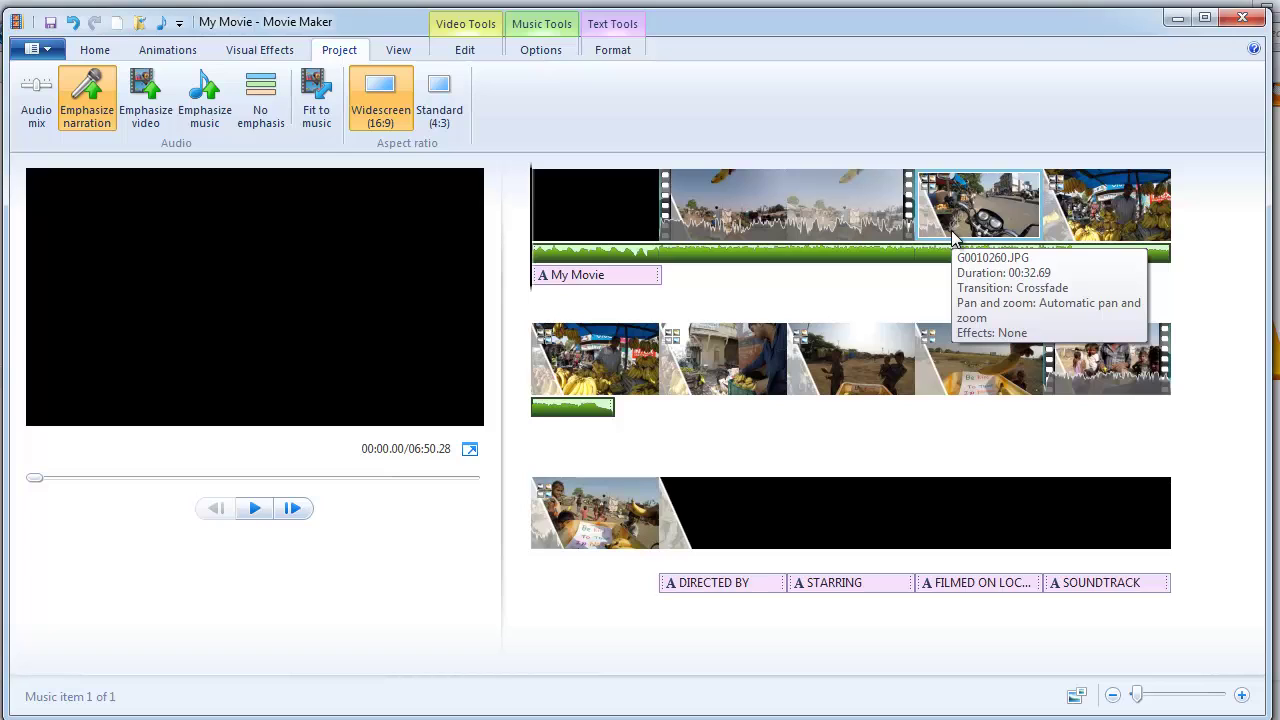
mouse_move(1085, 210)
mouse_move(1005, 213)
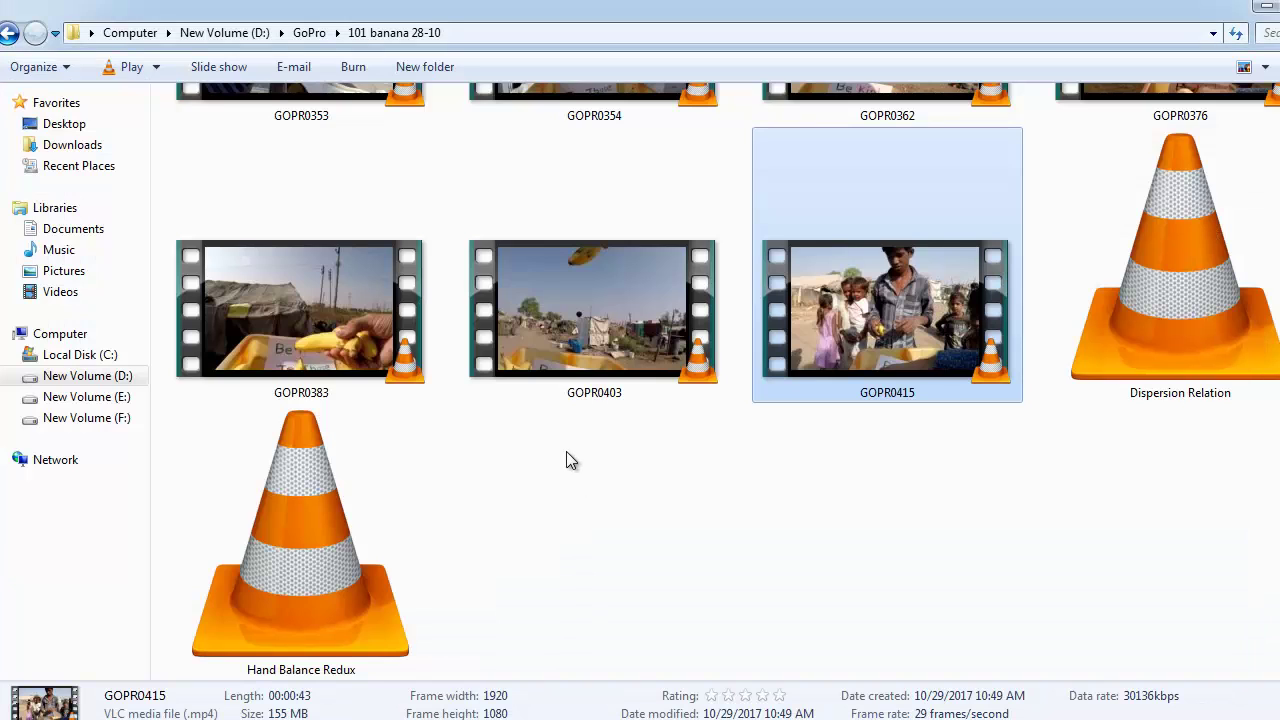
key(Up)
key(Up)
key(Up)
key(Up)
key(Up)
key(Up)
key(Up)
key(Up)
key(Up)
key(Up)
key(Up)
key(Up)
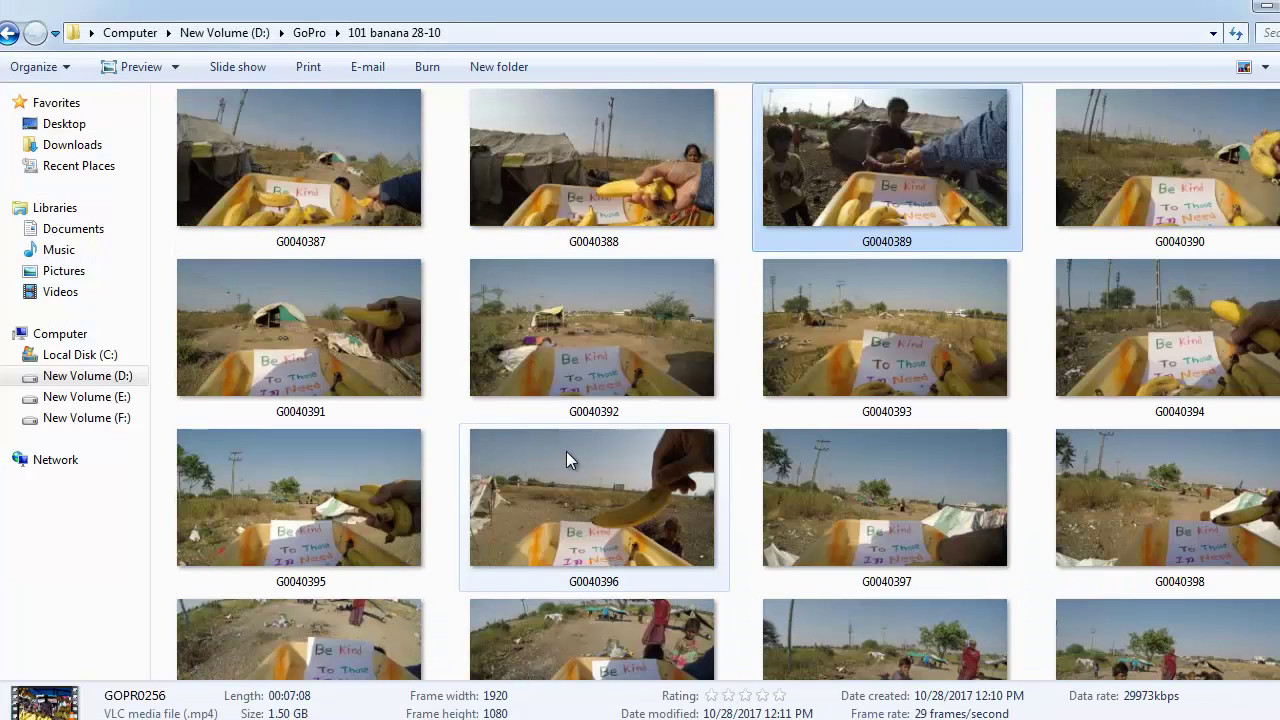
key(shift+Right)
key(shift+Right)
key(shift+Right)
key(shift+Right)
key(shift+Right)
key(shift+Right)
key(shift+Right)
key(shift+Right)
key(shift+Right)
key(shift+Right)
key(shift+Right)
key(shift+Right)
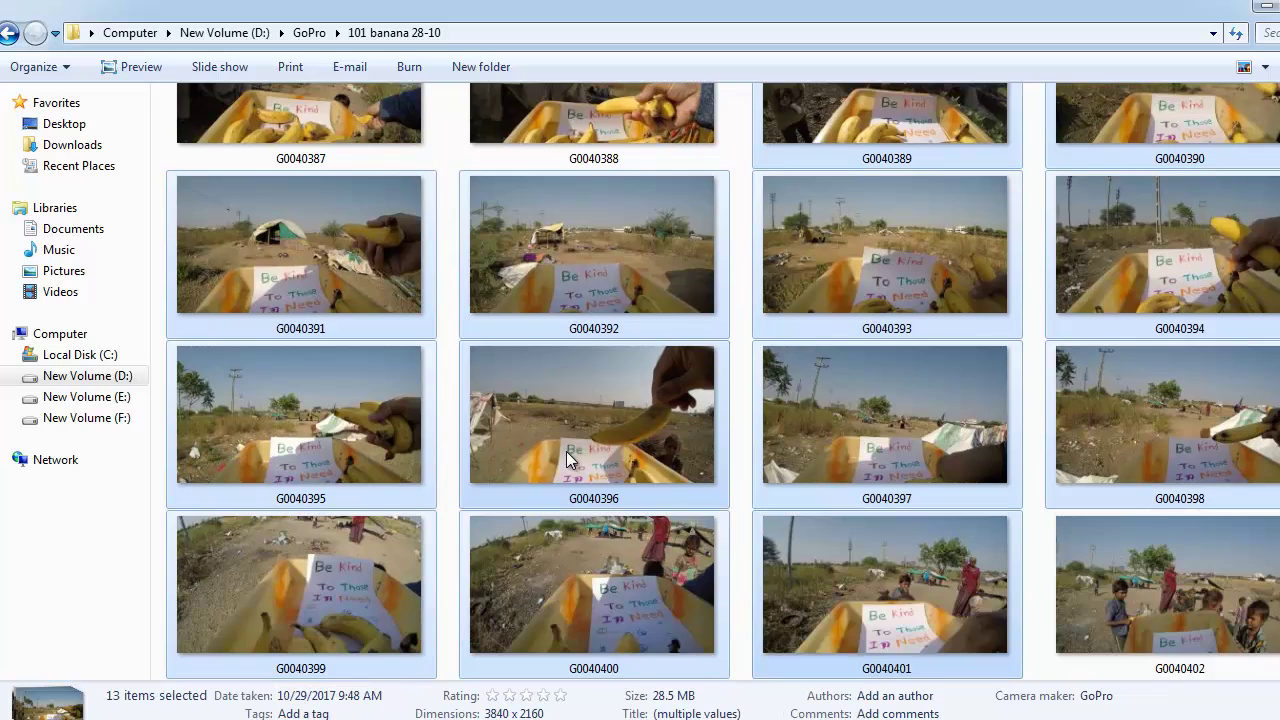
drag(534, 429, 627, 396)
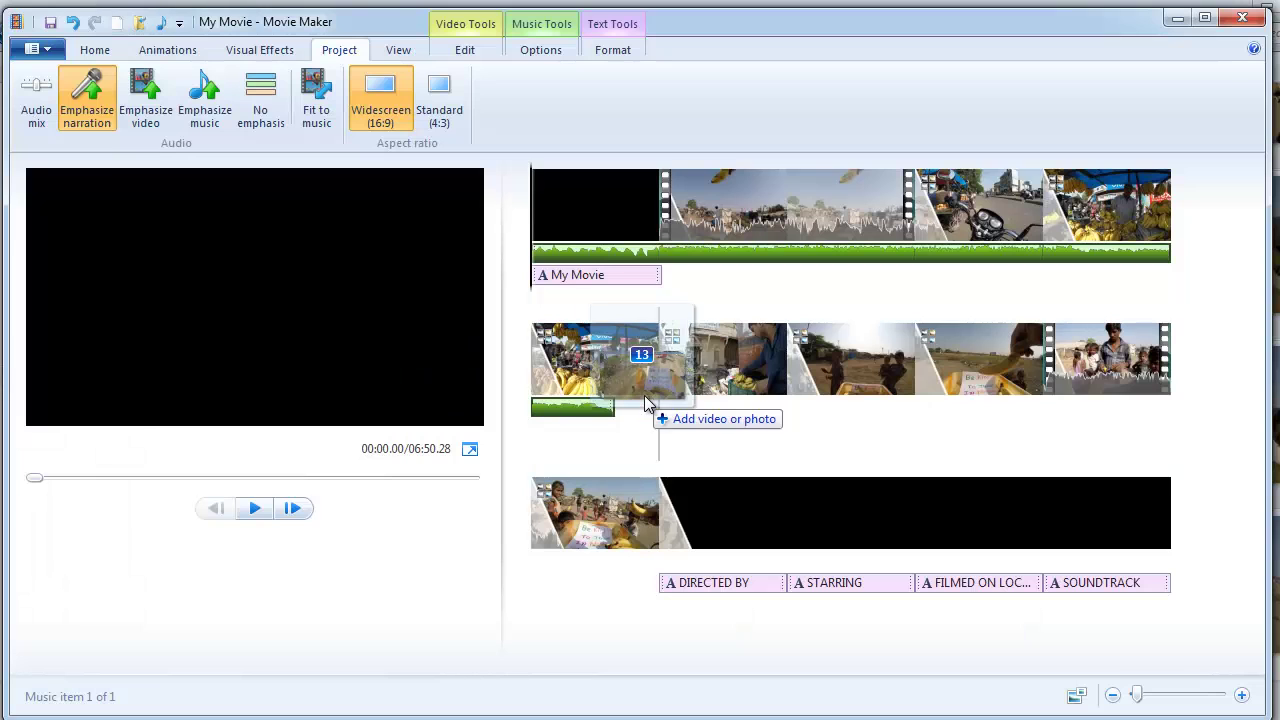
drag(644, 395, 666, 422)
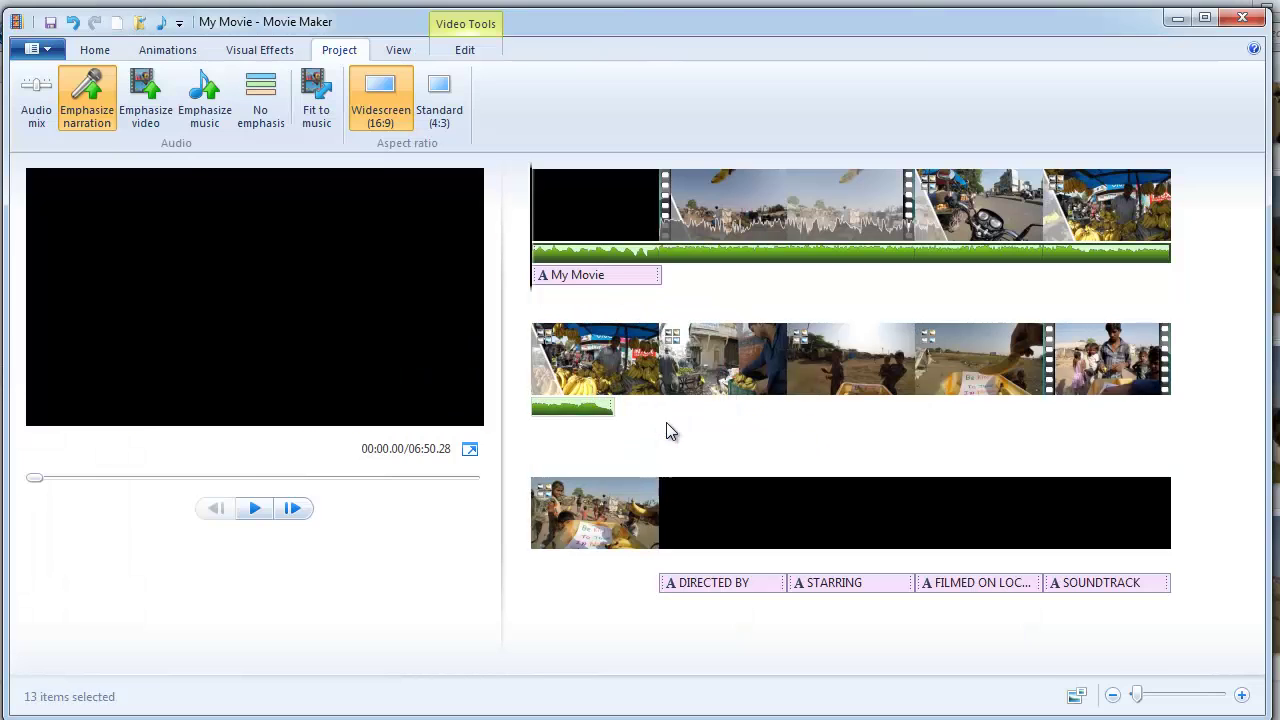
Try to fit the enlarged set of photos to the single music item, leaving the music selected.
click(586, 403)
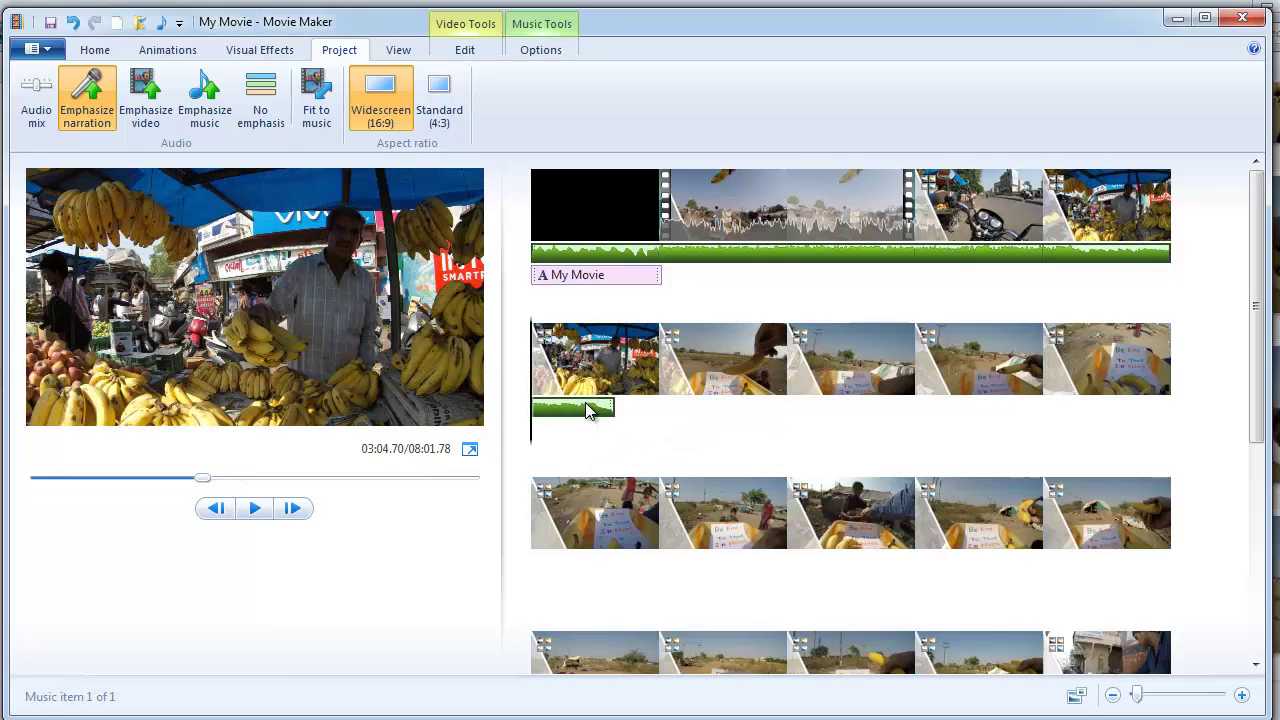
click(331, 95)
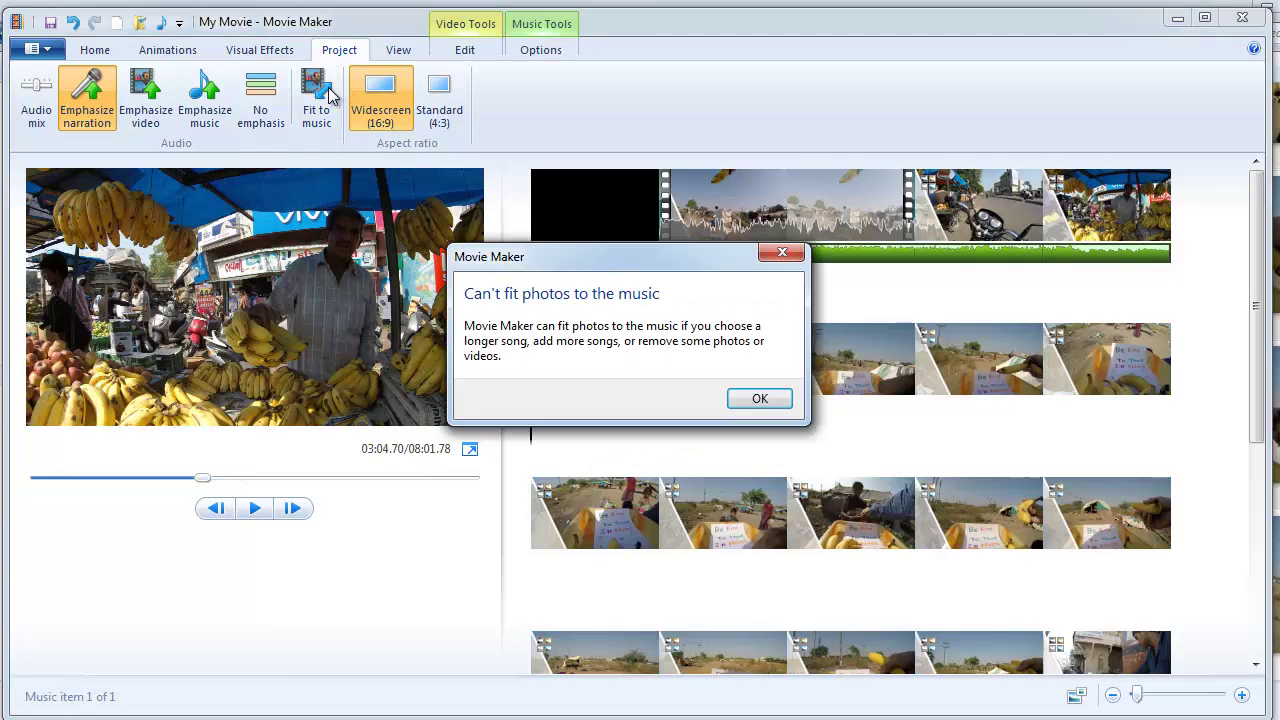
click(777, 405)
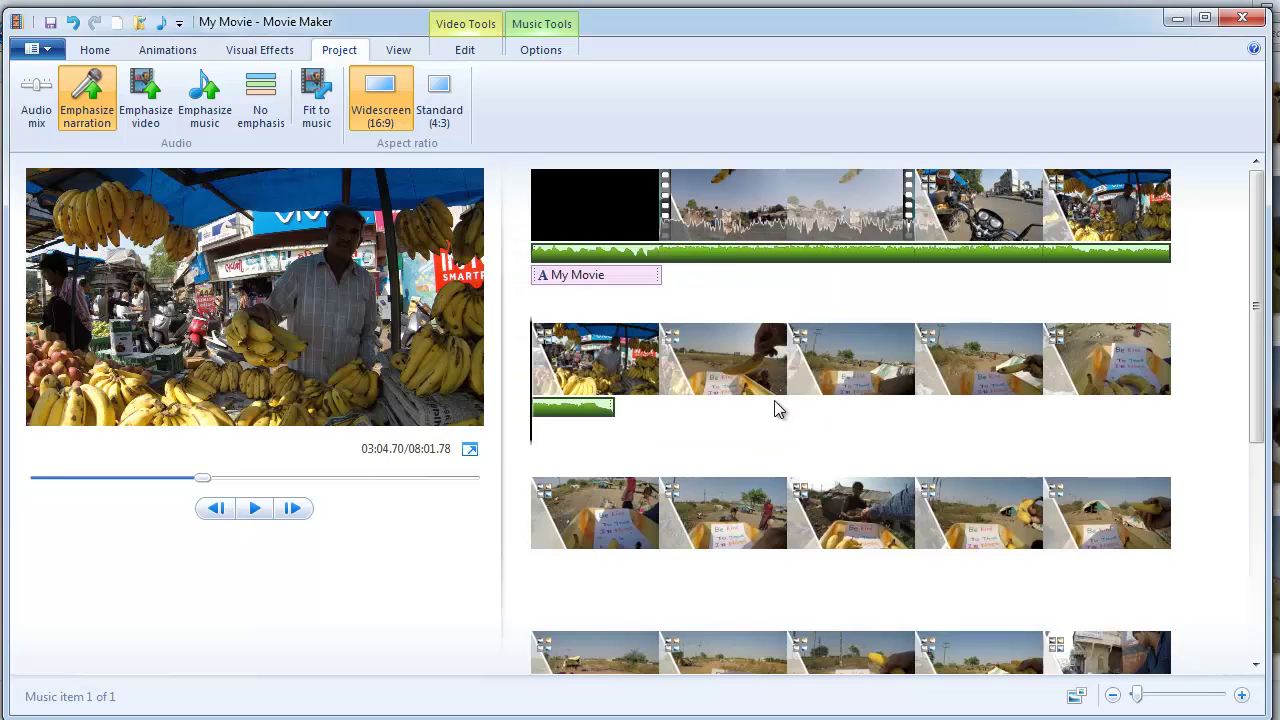
click(752, 266)
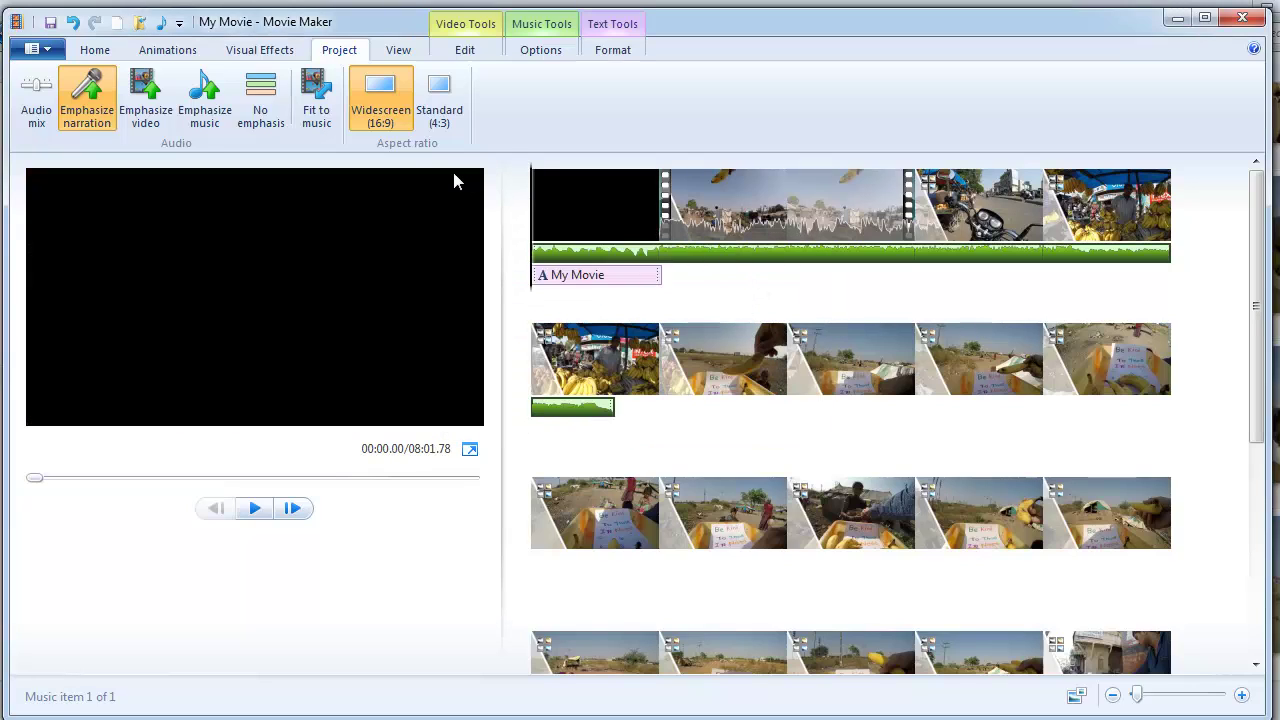
Try once more to fit the photos to the music, and delete the music item from the movie.
click(309, 100)
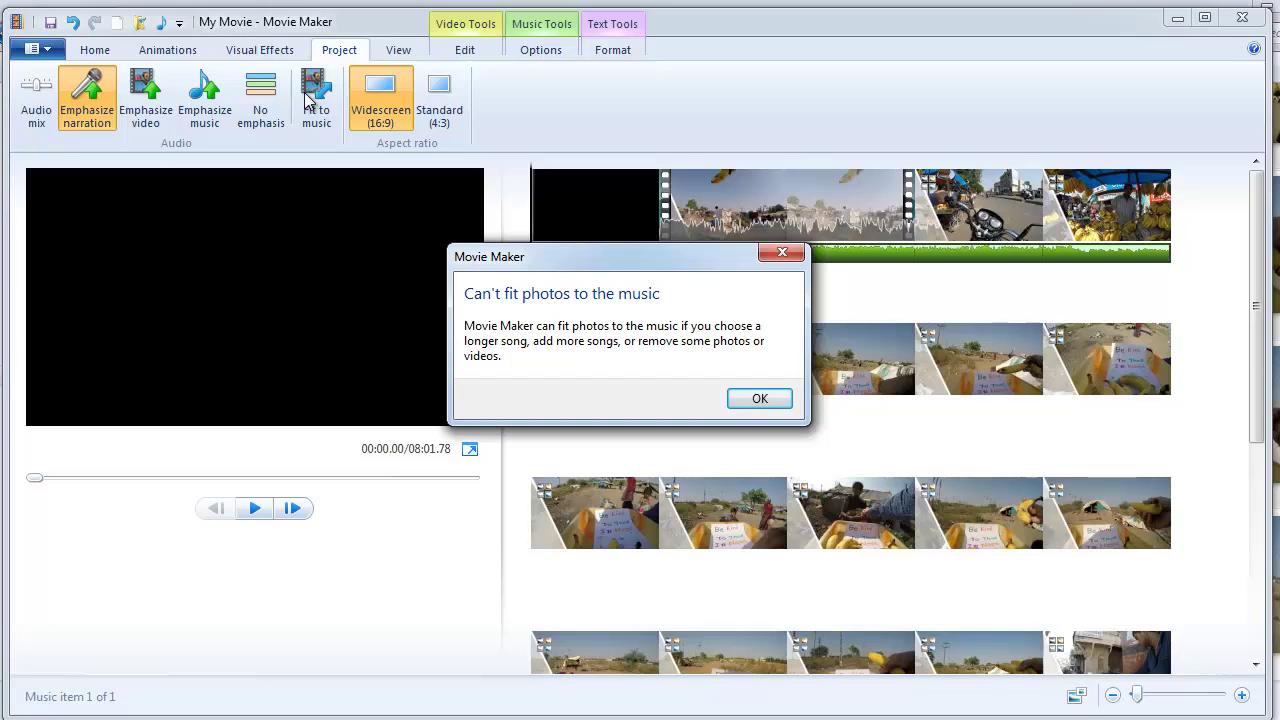
click(760, 399)
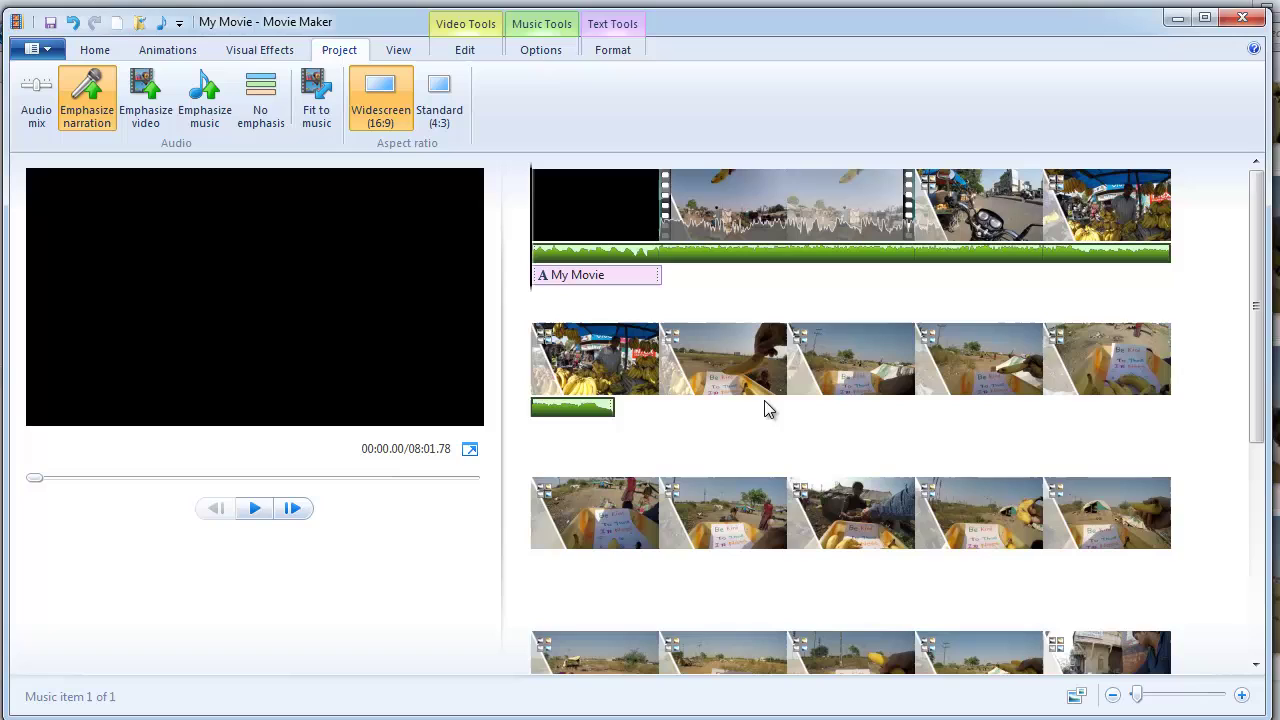
click(581, 405)
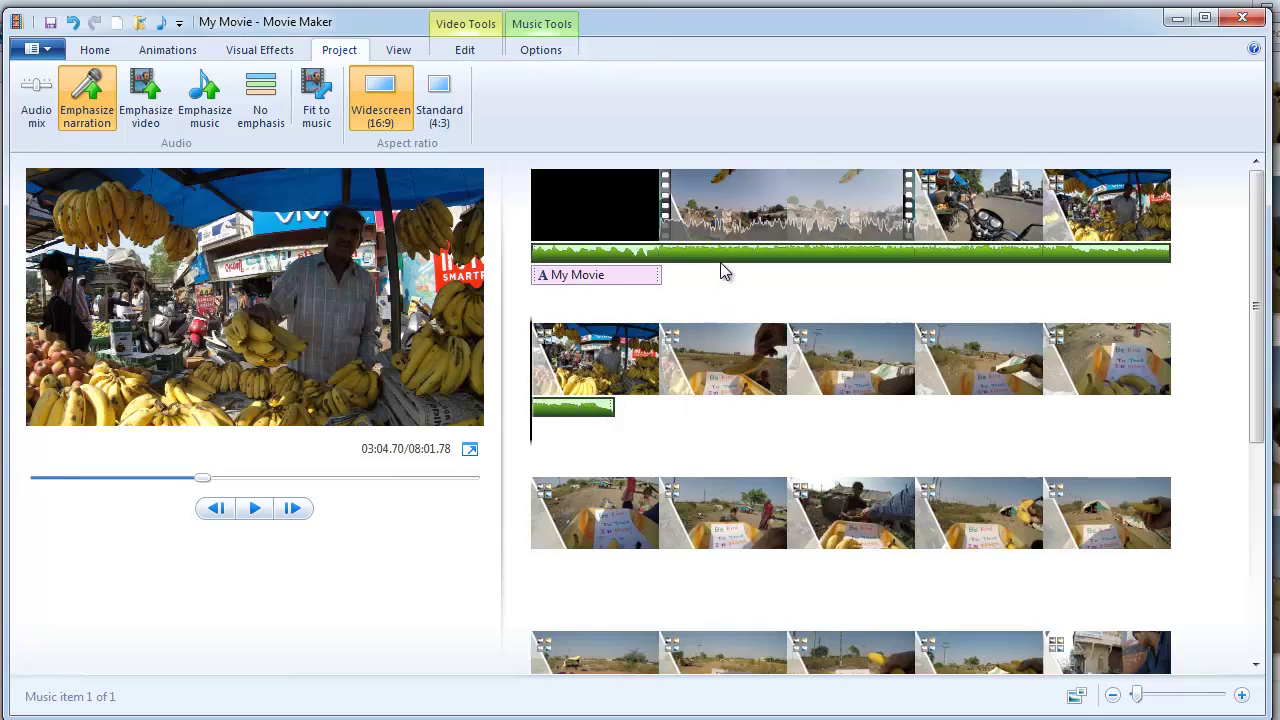
key(Home)
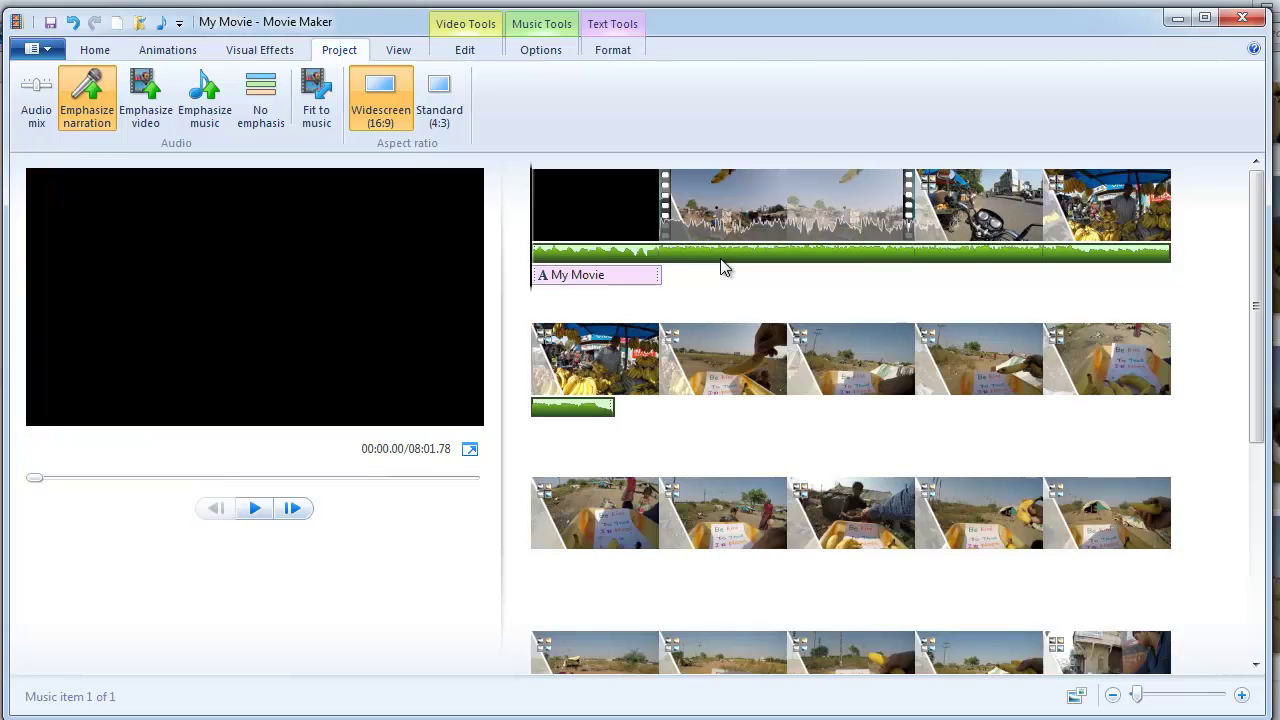
key(Delete)
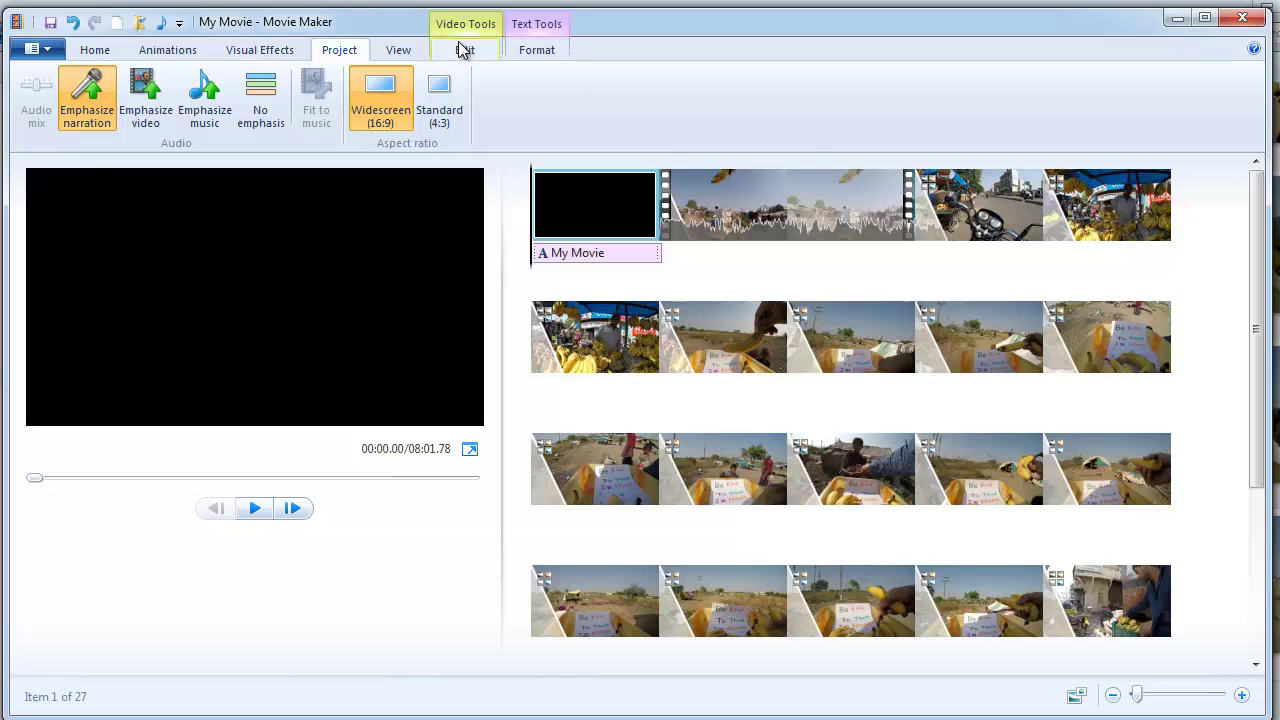
Add the song The Complex from the 101 banana 28-10 folder as the movie's music.
click(102, 52)
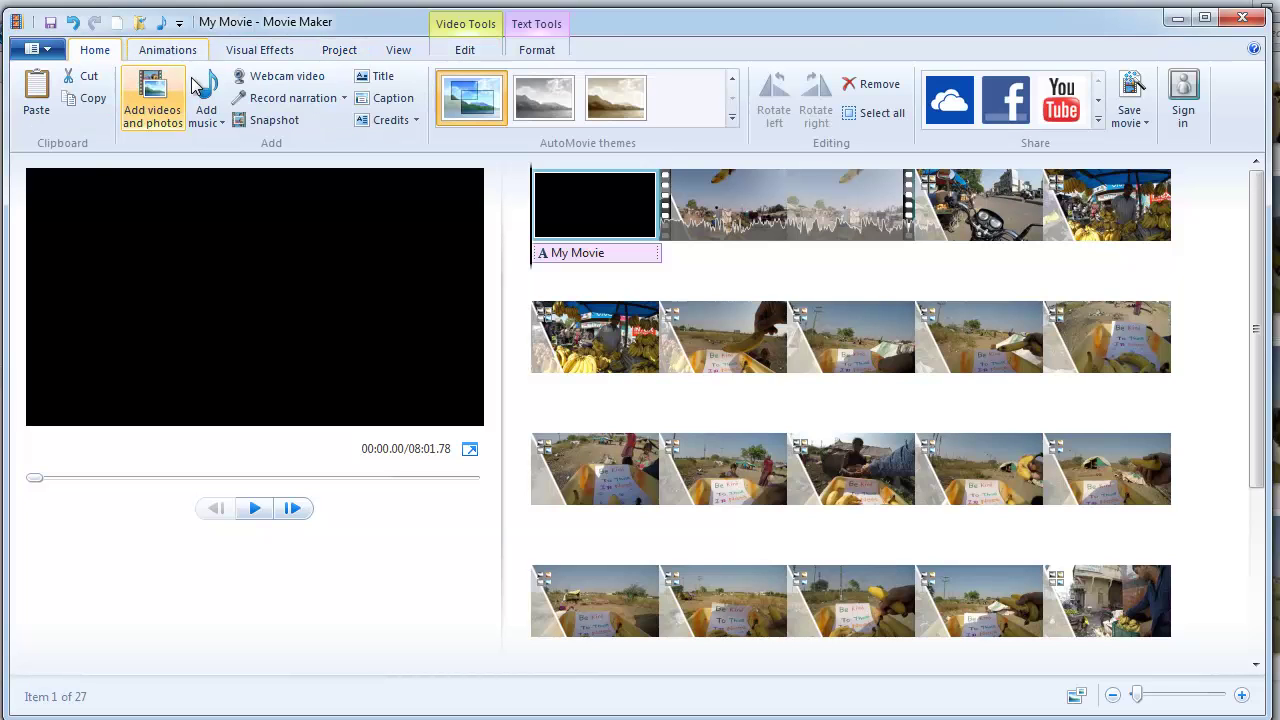
click(205, 88)
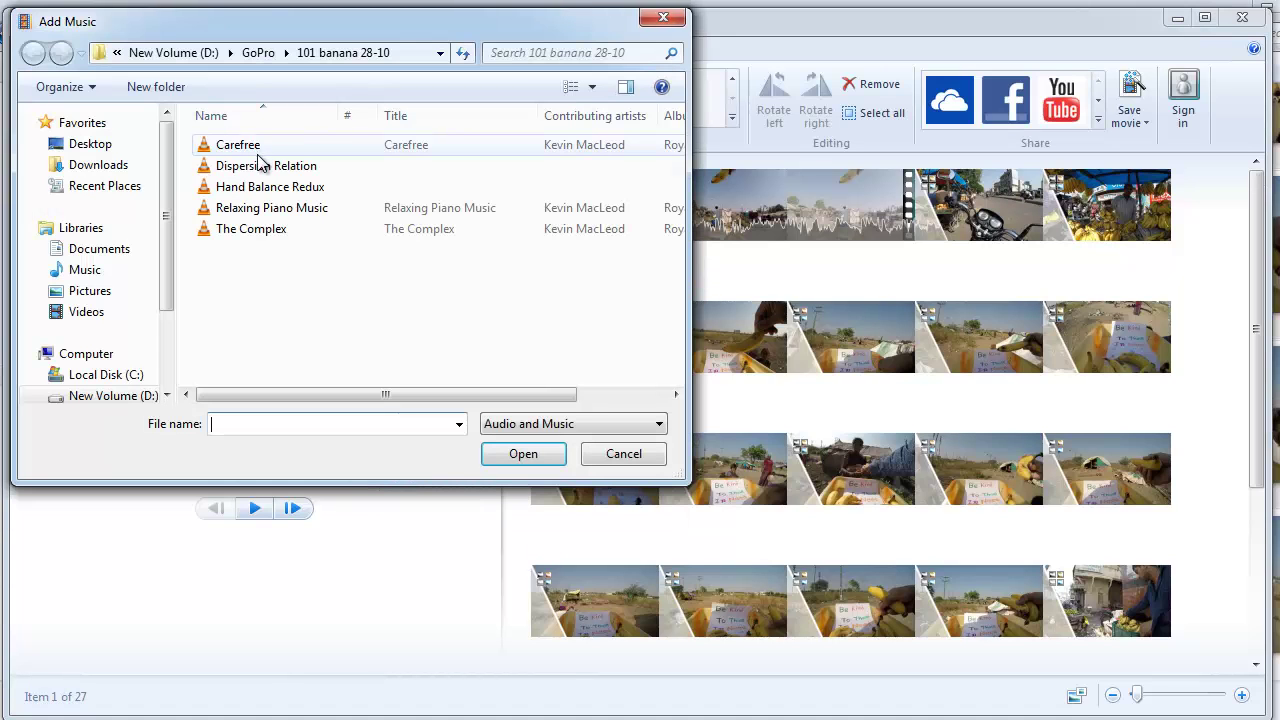
double_click(251, 229)
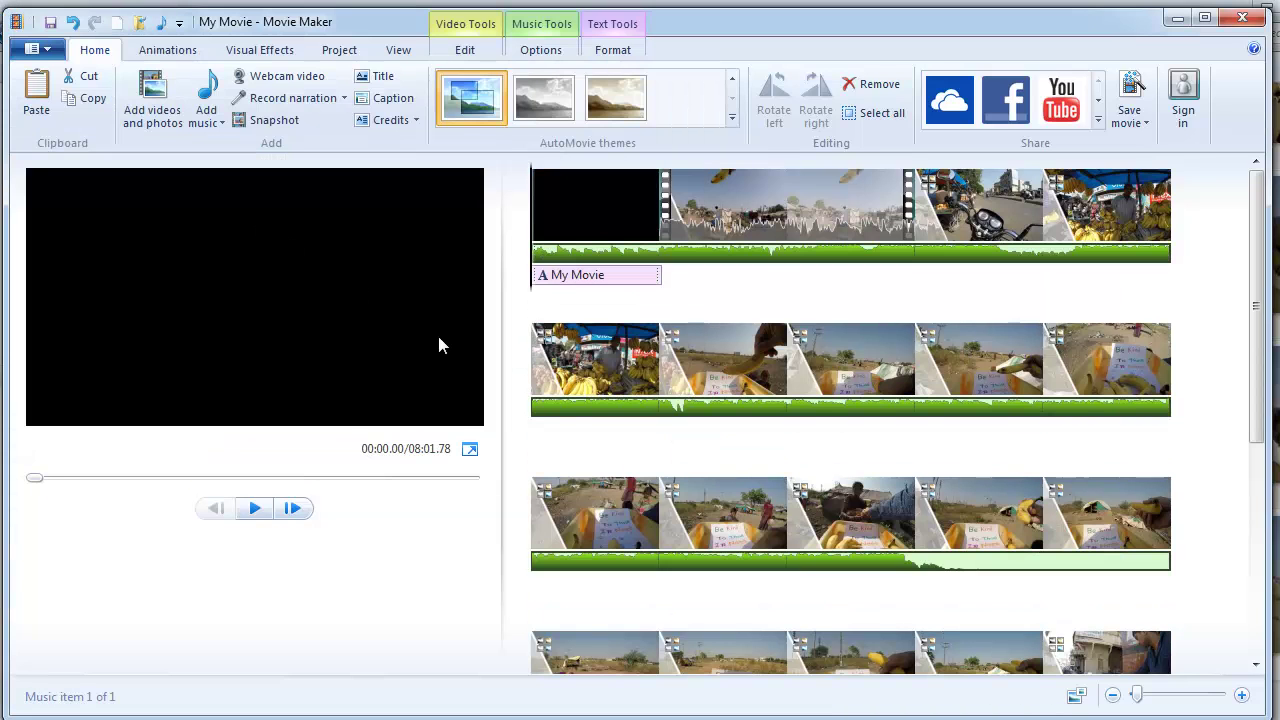
Open the music item's options, slide it partway along the video clip, and set its start time to 20 s.
double_click(664, 258)
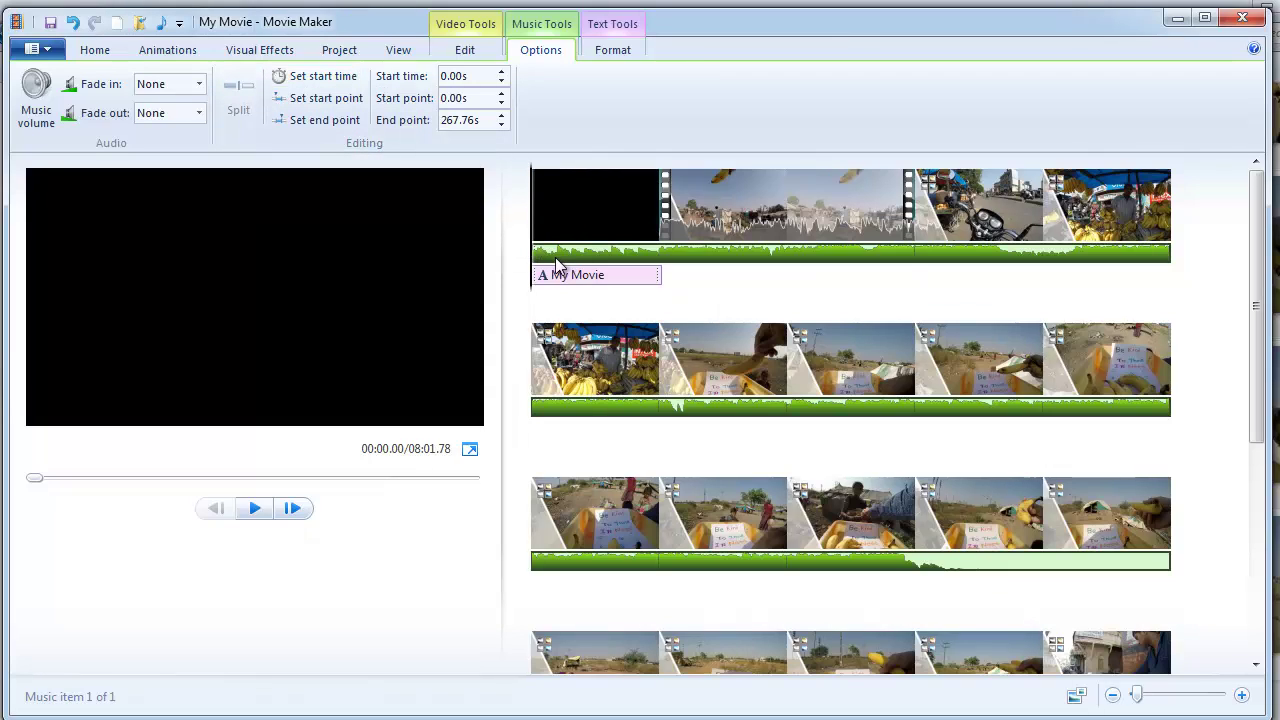
drag(558, 263, 713, 247)
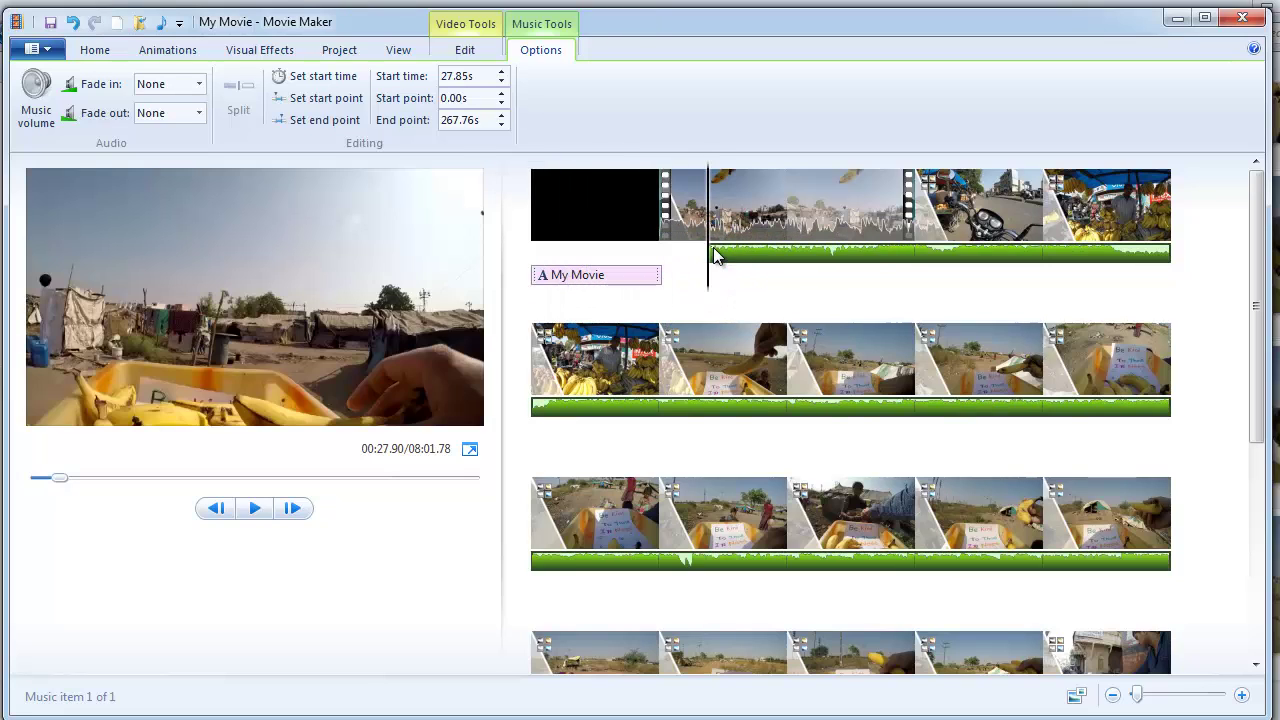
double_click(465, 75)
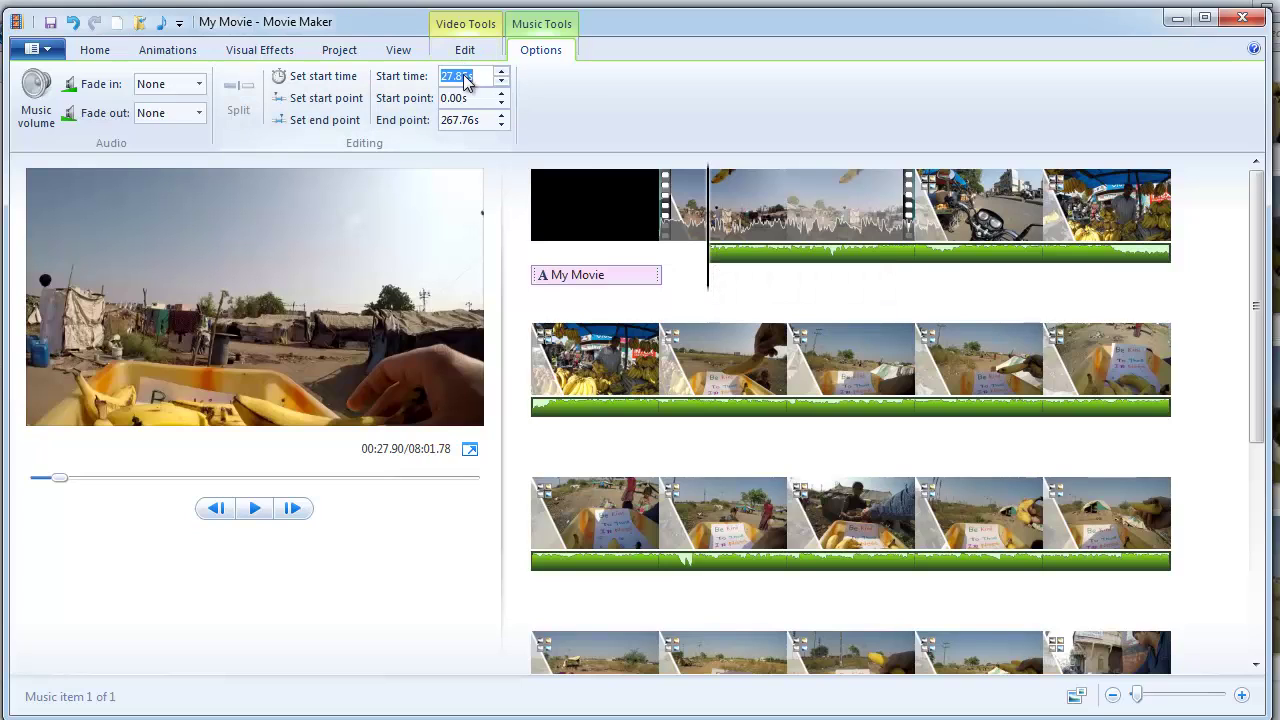
double_click(465, 75)
text(20)
key(Return)
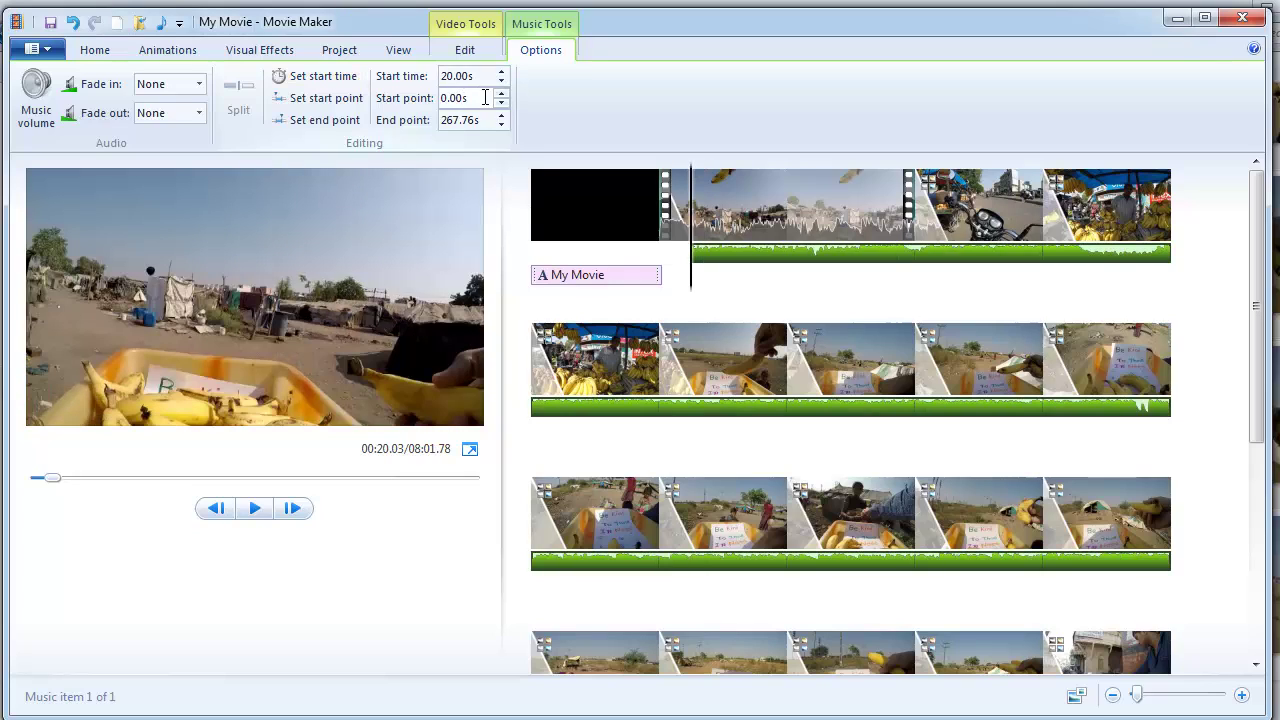
Nudge the music's start time down to 19.83 s, and slide the music earlier to start at about 12.34 s.
click(501, 76)
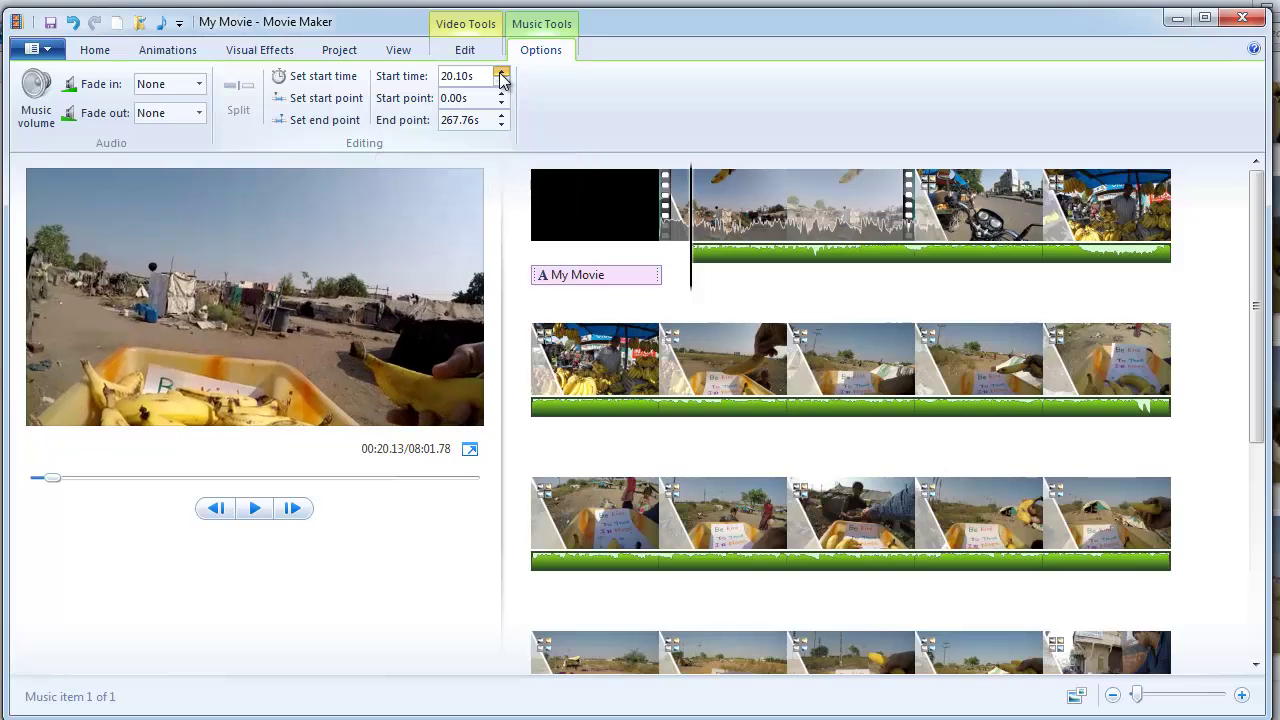
click(501, 85)
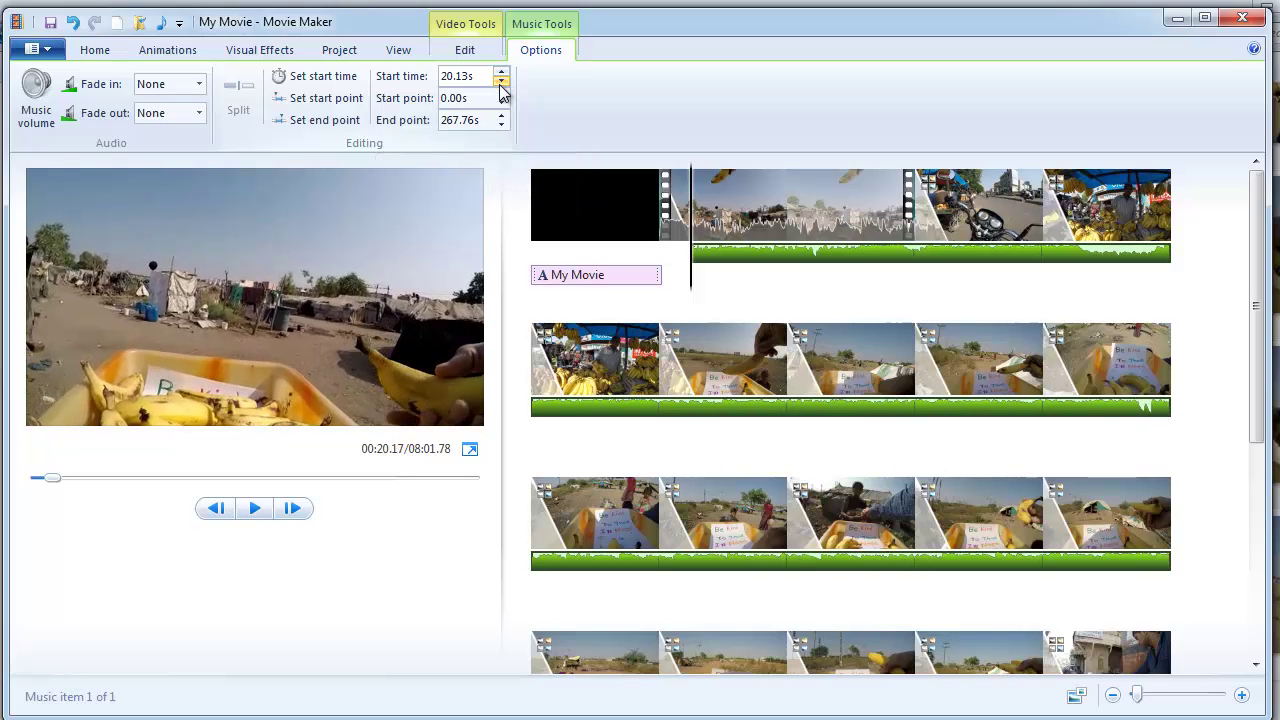
click(501, 83)
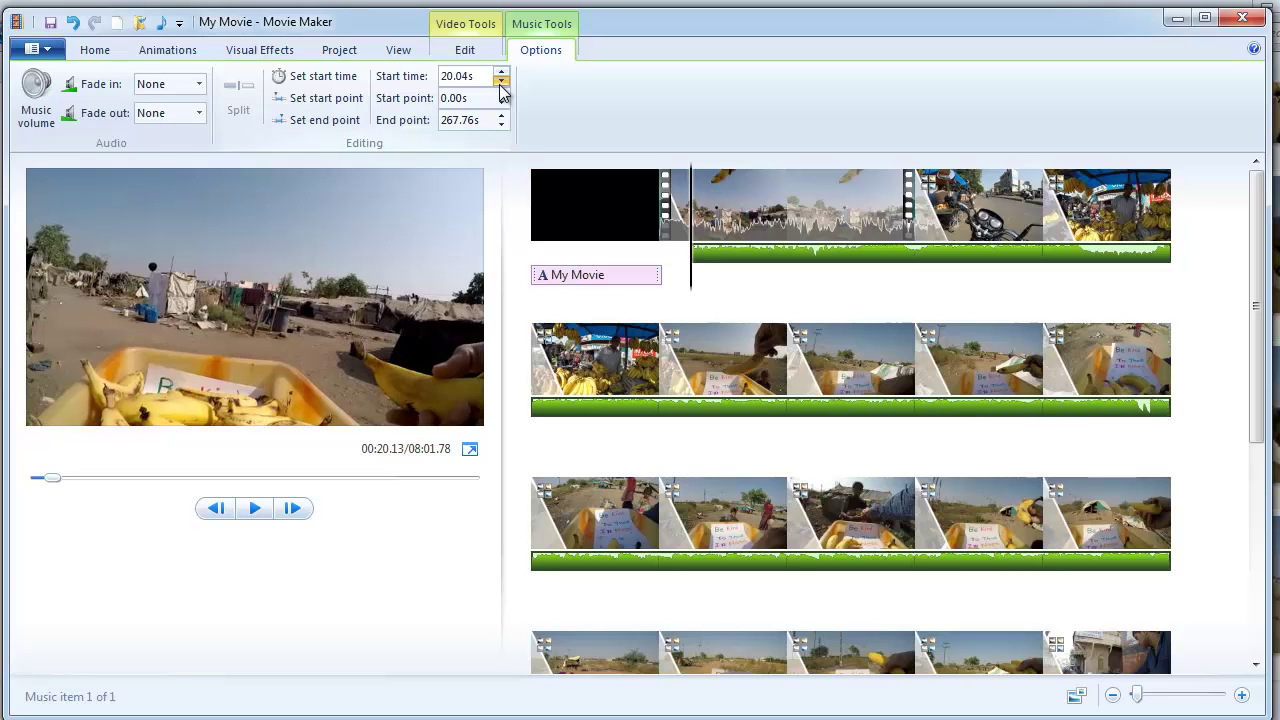
click(501, 83)
click(501, 83)
click(501, 83)
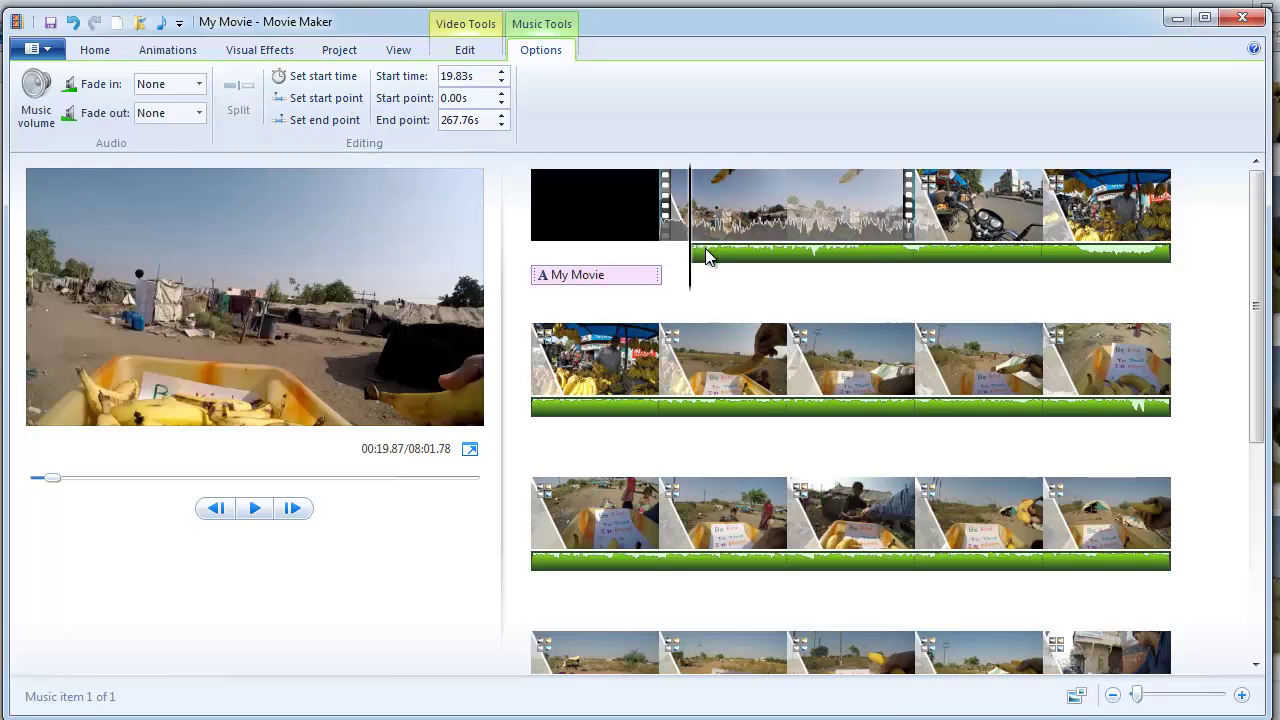
drag(706, 255, 681, 250)
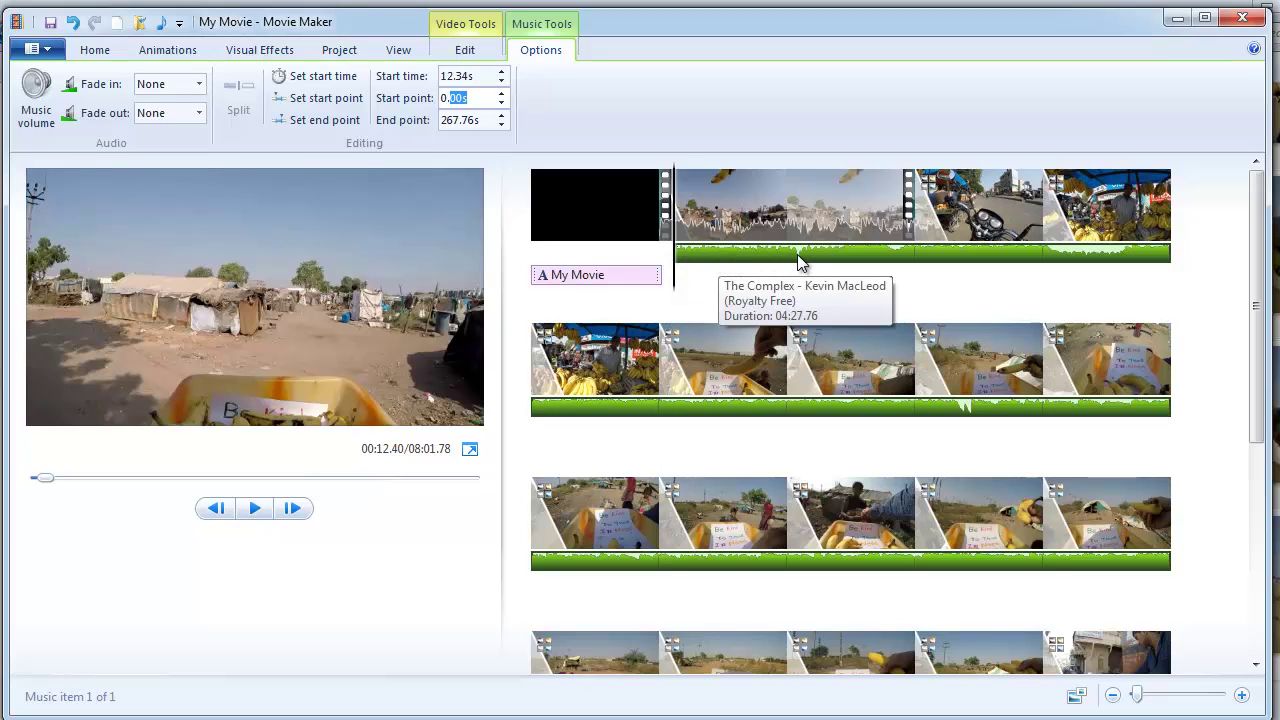
Set the music's start point from the playhead at about 53.87 s, trimming about 41.49 s off the song's beginning.
click(674, 289)
click(740, 290)
mouse_move(751, 294)
mouse_down()
mouse_move(780, 294)
mouse_move(769, 295)
mouse_up()
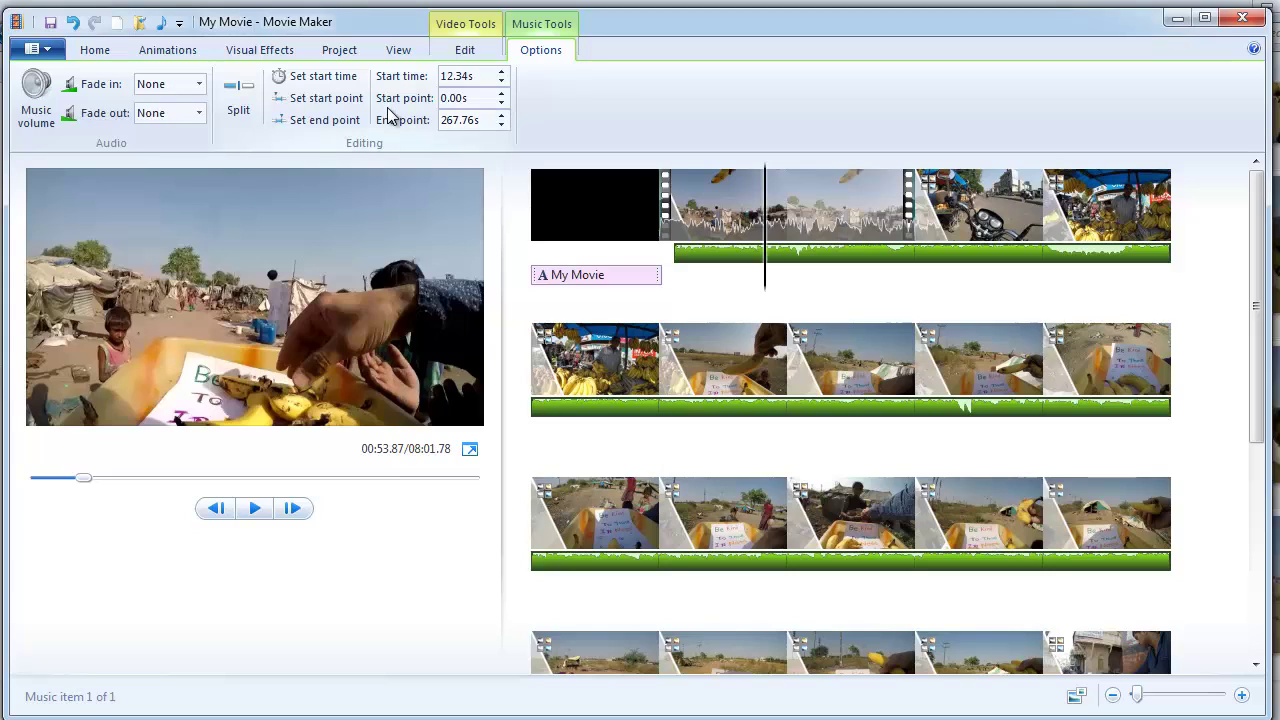
click(357, 103)
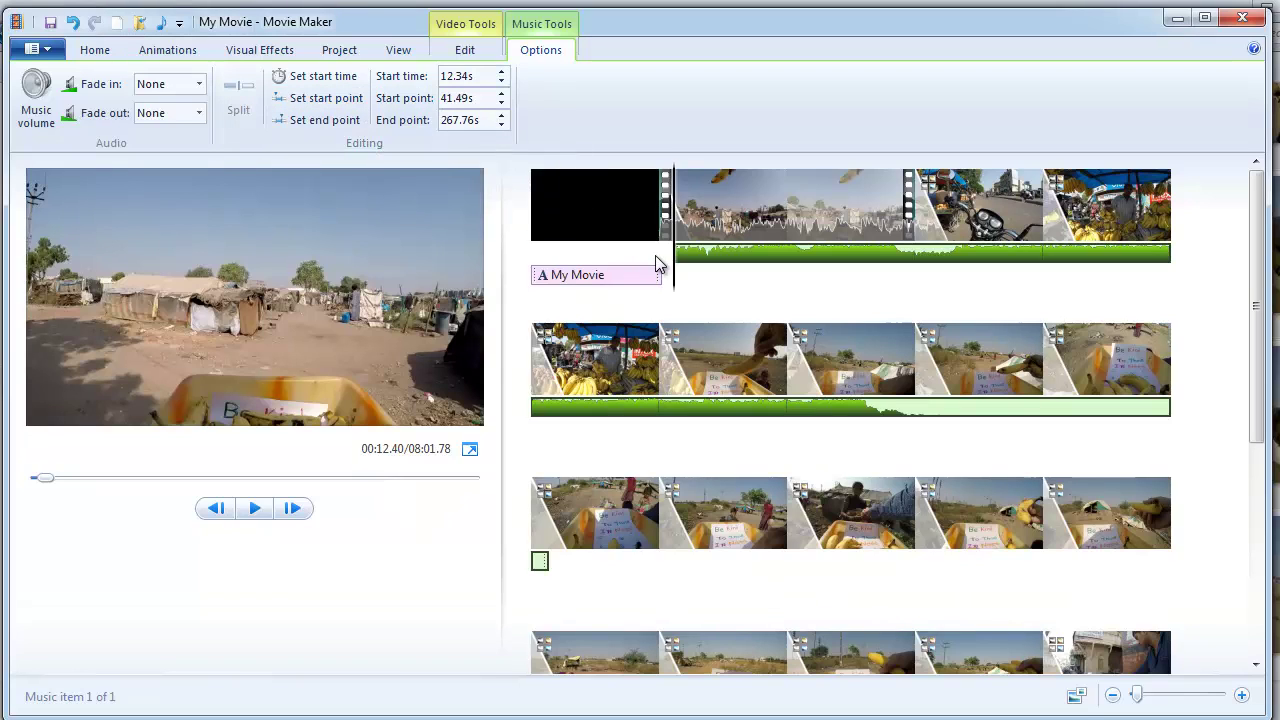
click(361, 108)
Set the music's end point with the playhead at about 02:12, and slide the trimmed music to start at about 23.29 s.
drag(677, 286, 960, 298)
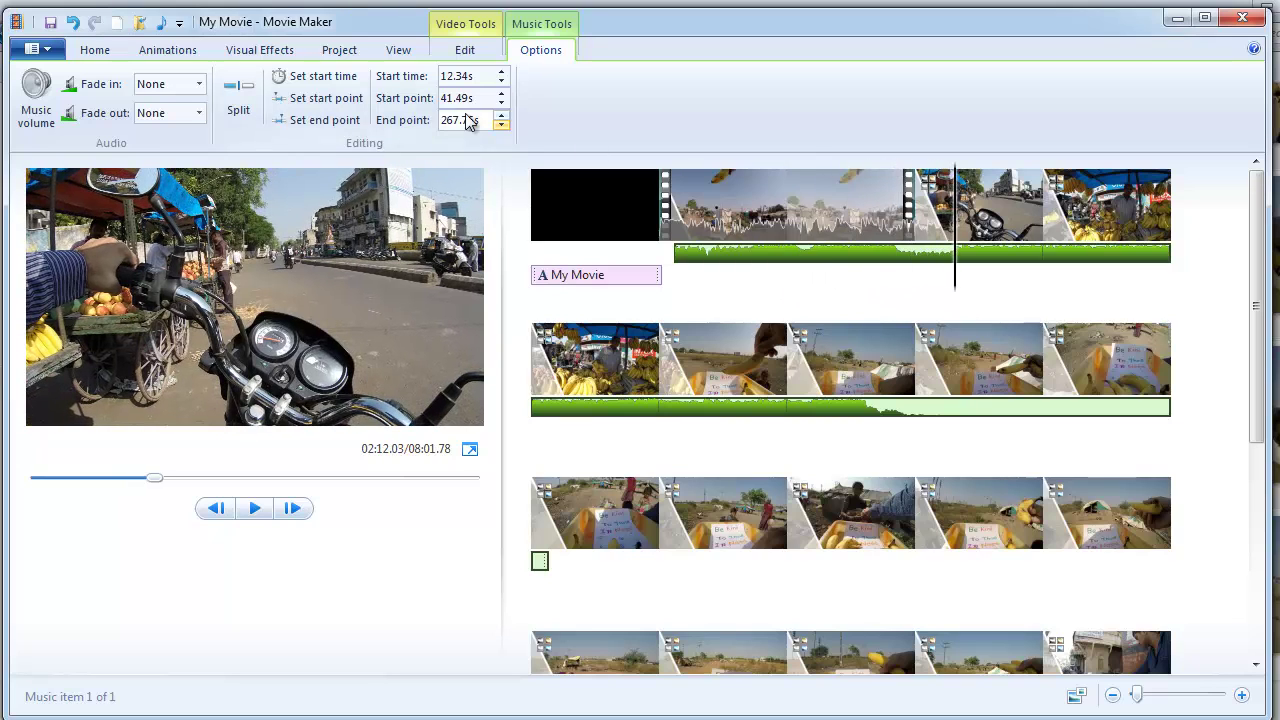
click(352, 120)
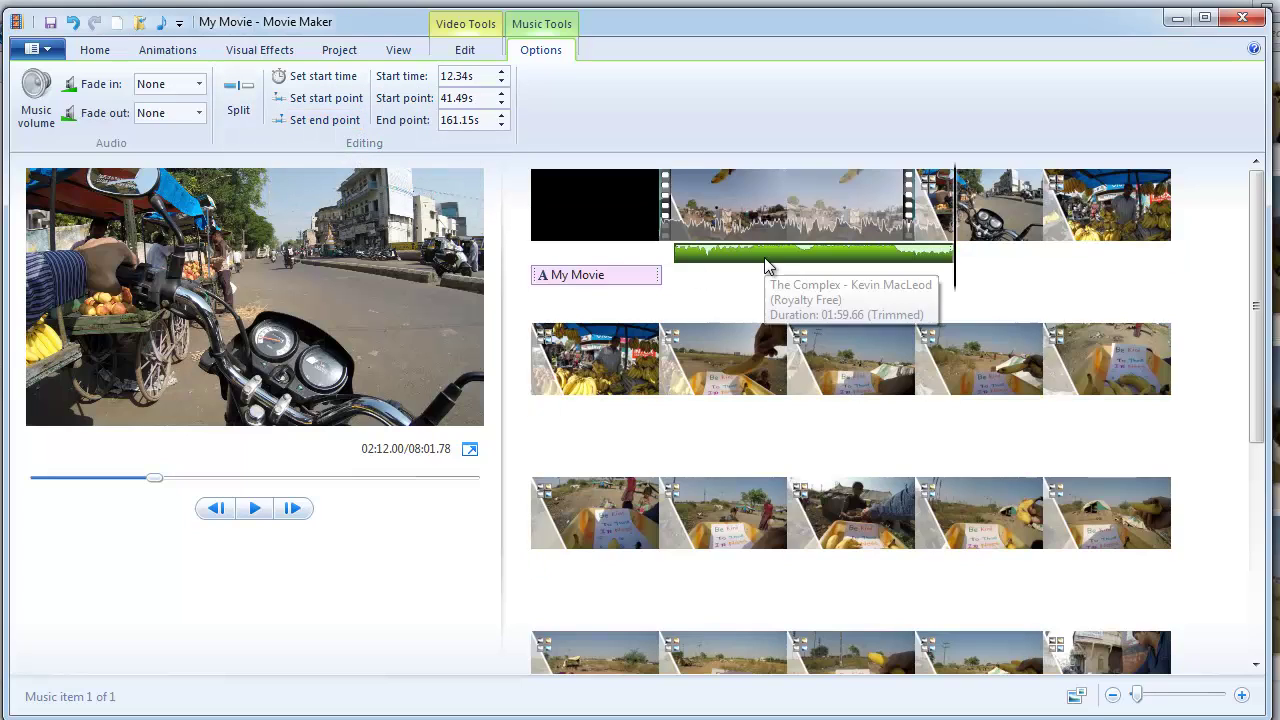
drag(766, 265, 797, 262)
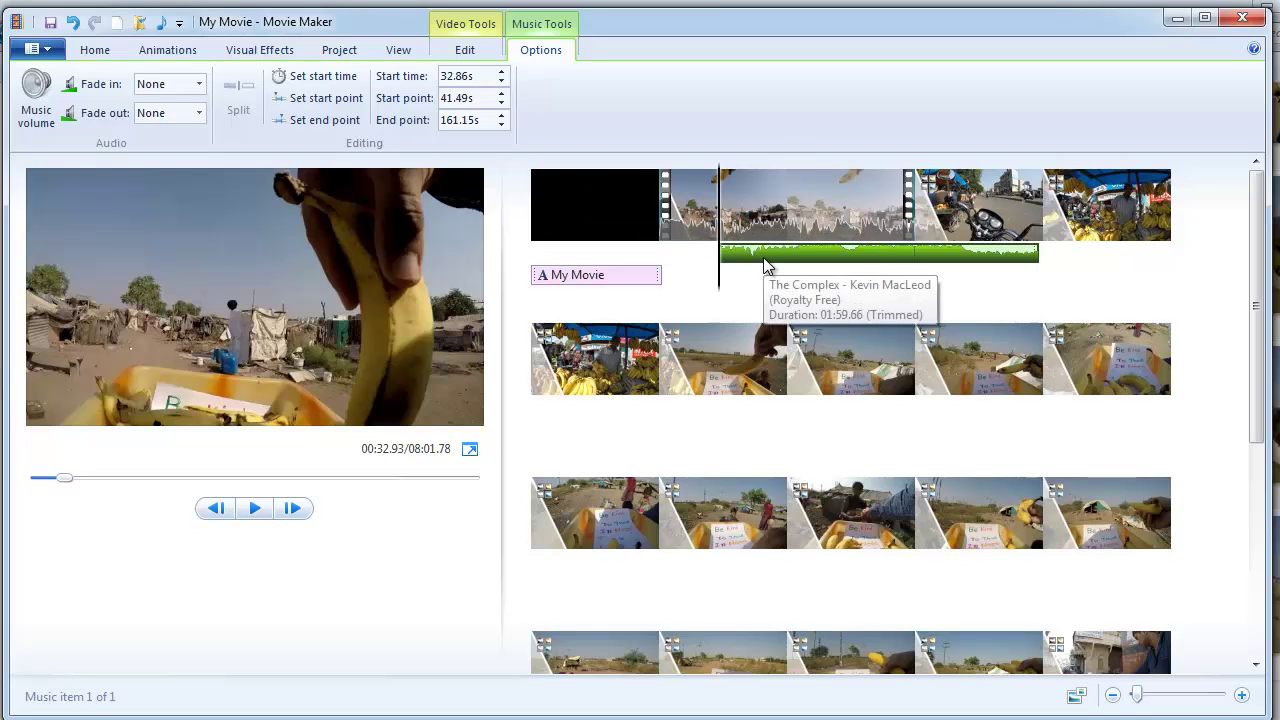
drag(766, 267, 706, 260)
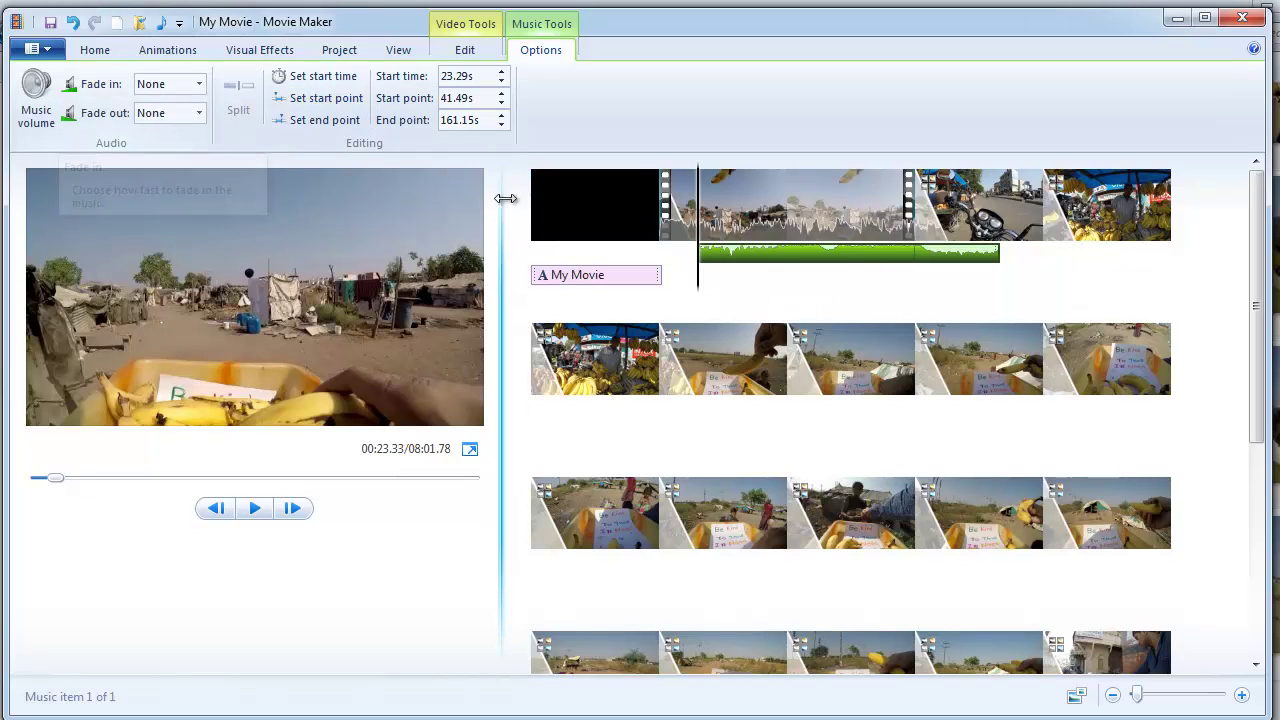
Give the music a Fast fade in and a Slow fade out.
click(198, 87)
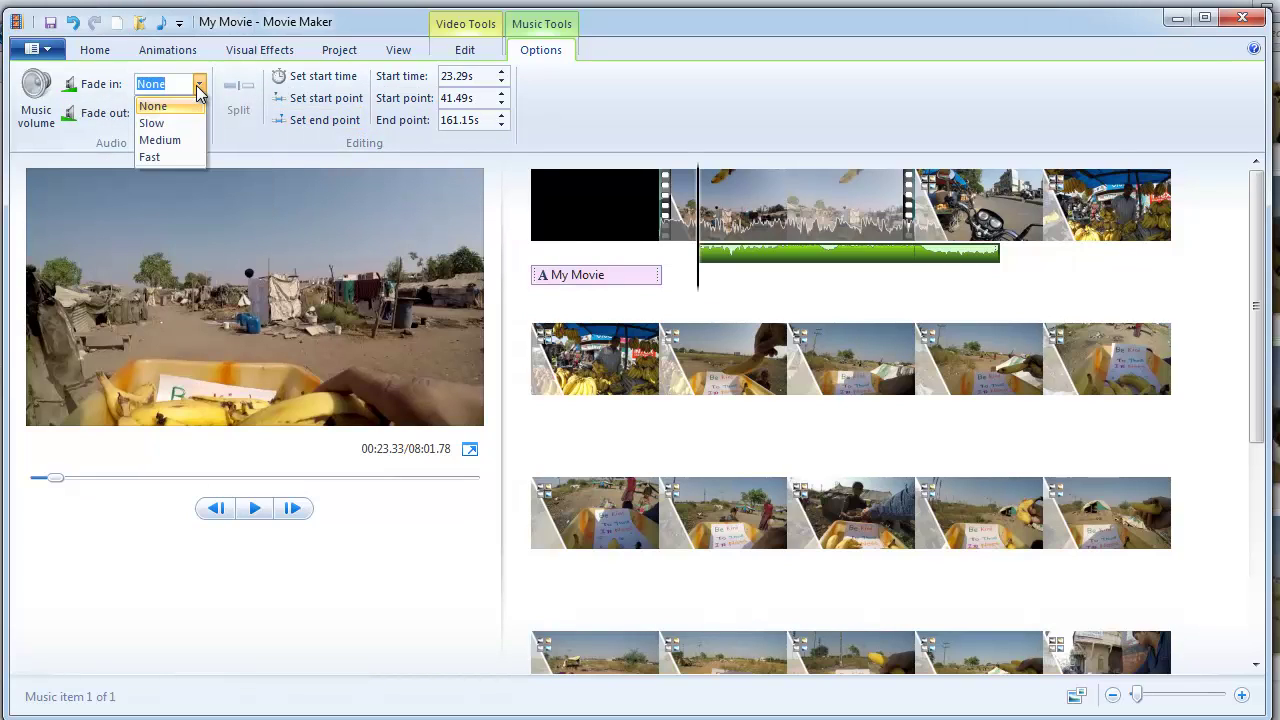
click(175, 152)
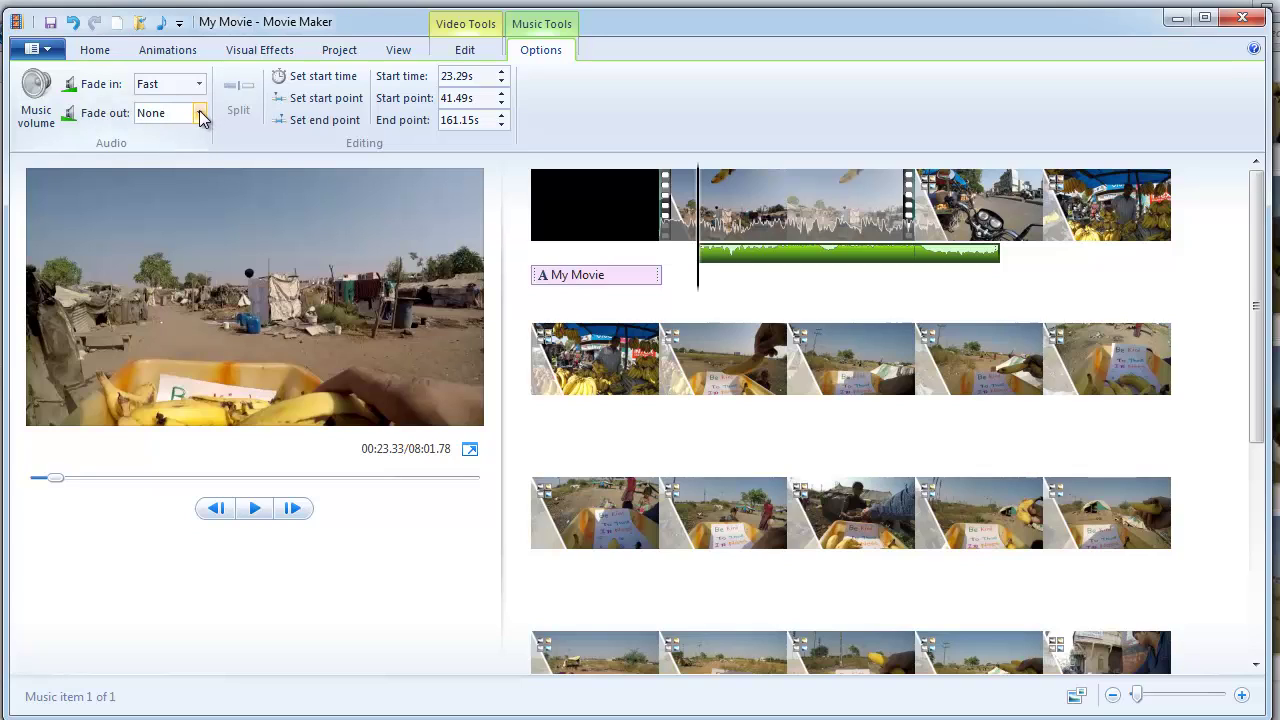
click(200, 115)
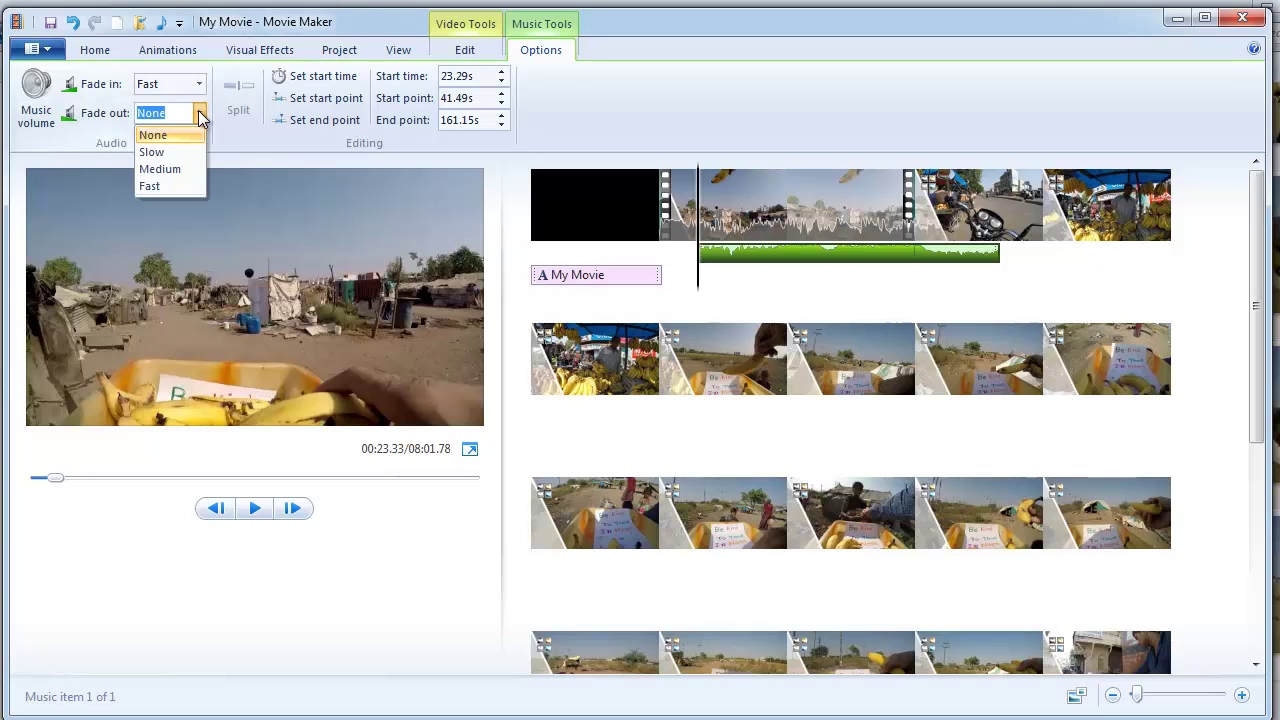
click(159, 154)
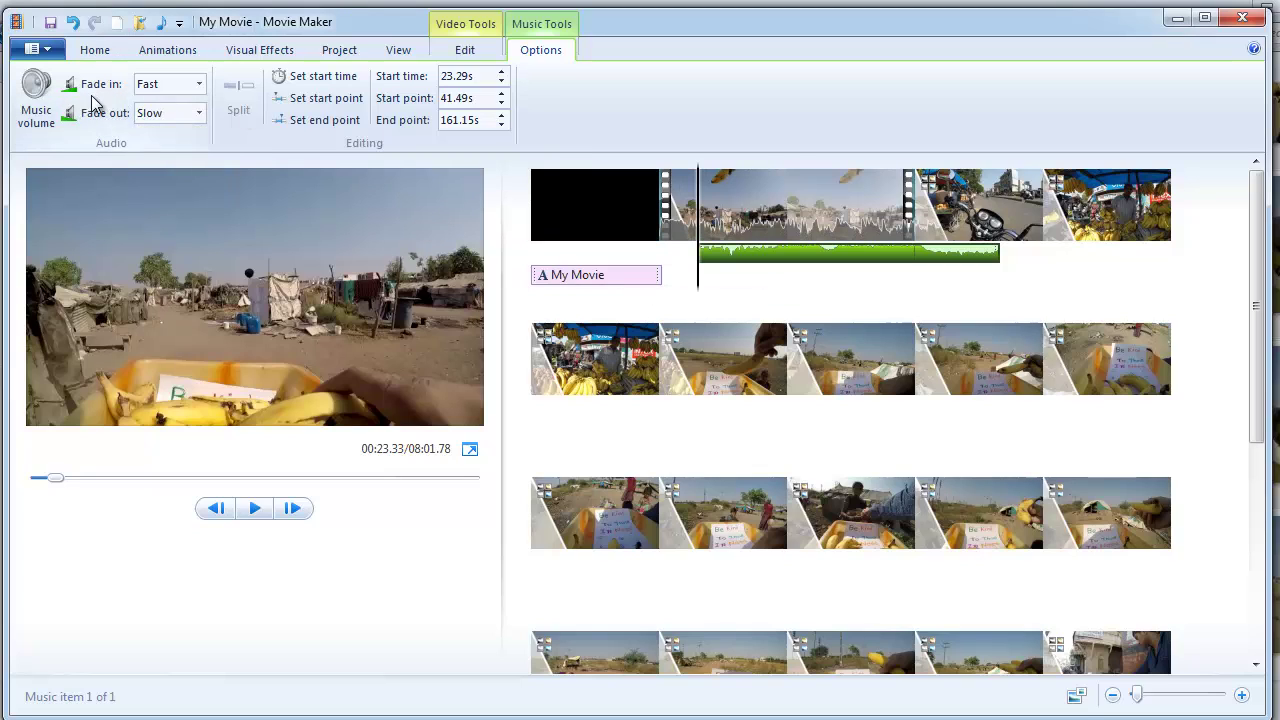
Lower the music volume slightly, play the movie to hear it, and lower the volume further to near the minimum.
click(36, 95)
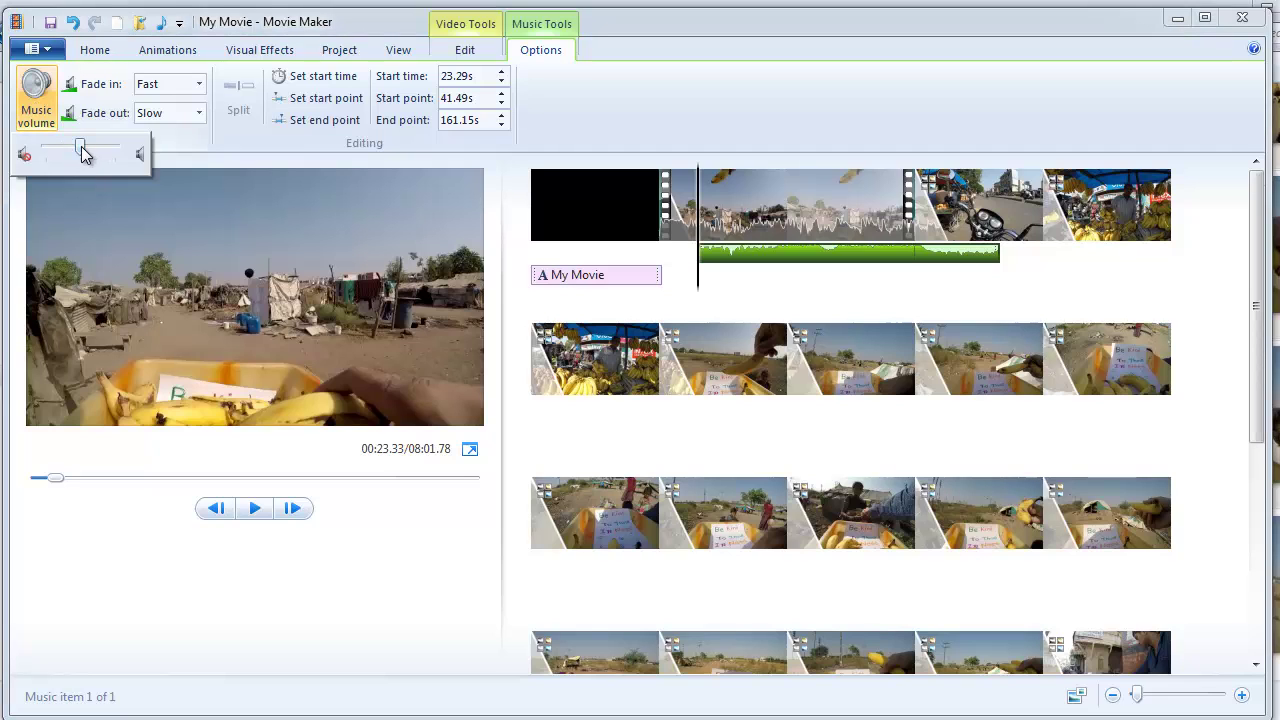
drag(81, 146, 67, 148)
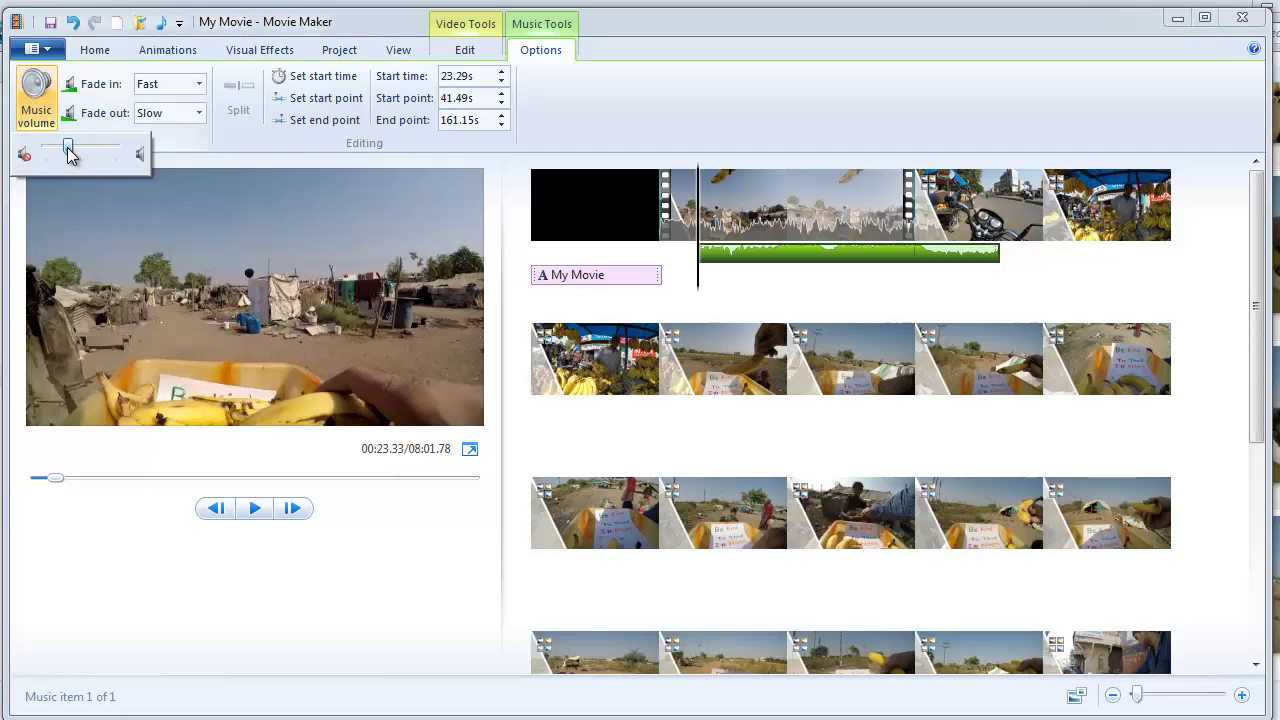
click(253, 509)
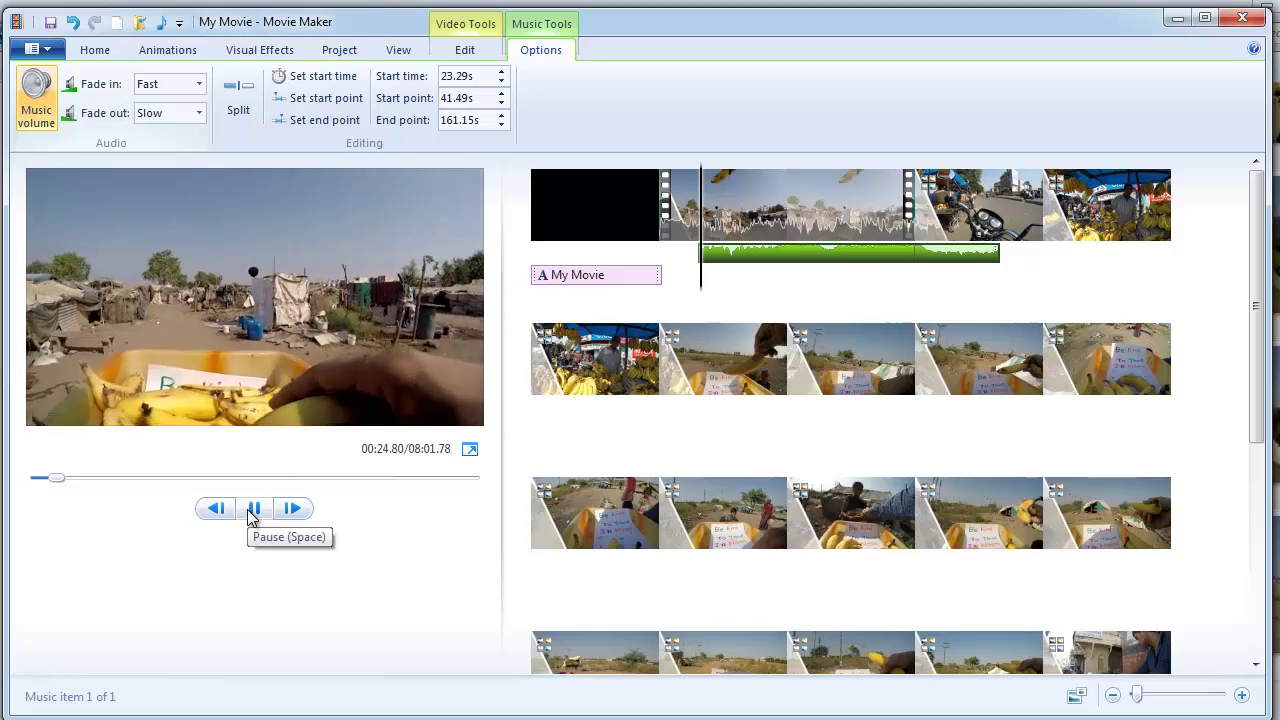
click(36, 105)
drag(67, 146, 48, 144)
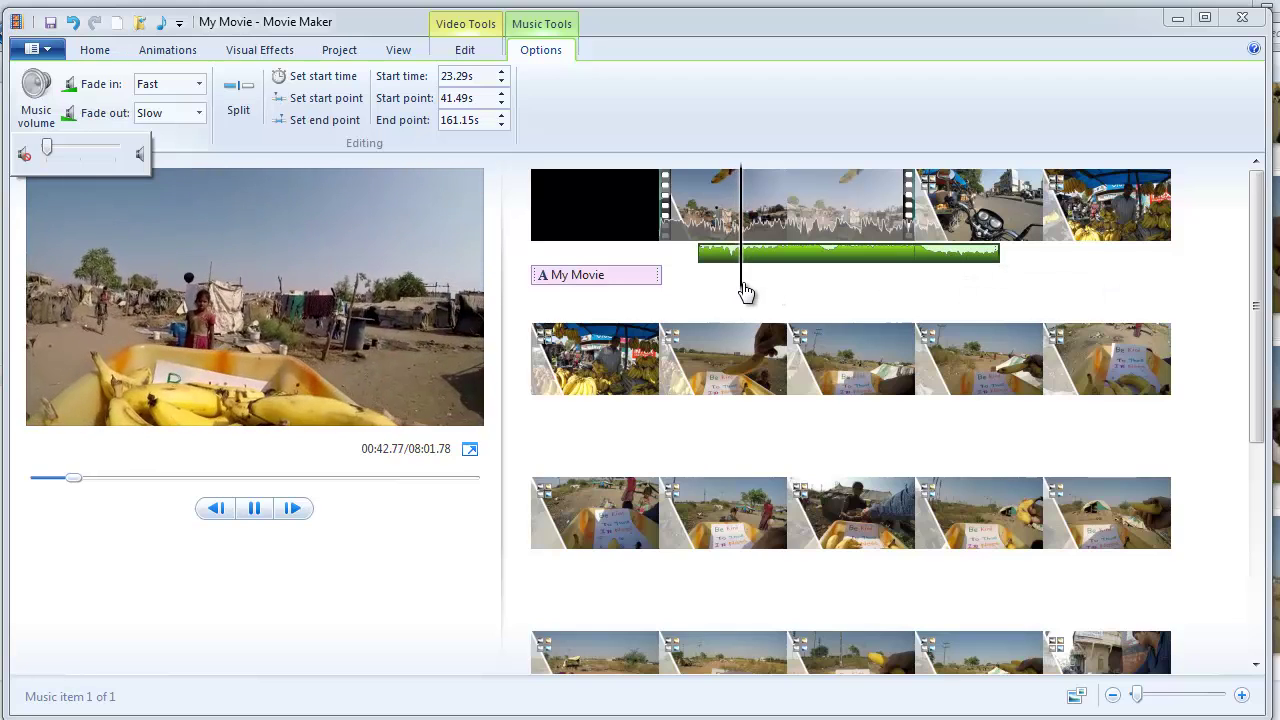
Change the music's fade in to Slow, and play the movie from about 21.93 s to check it.
click(199, 84)
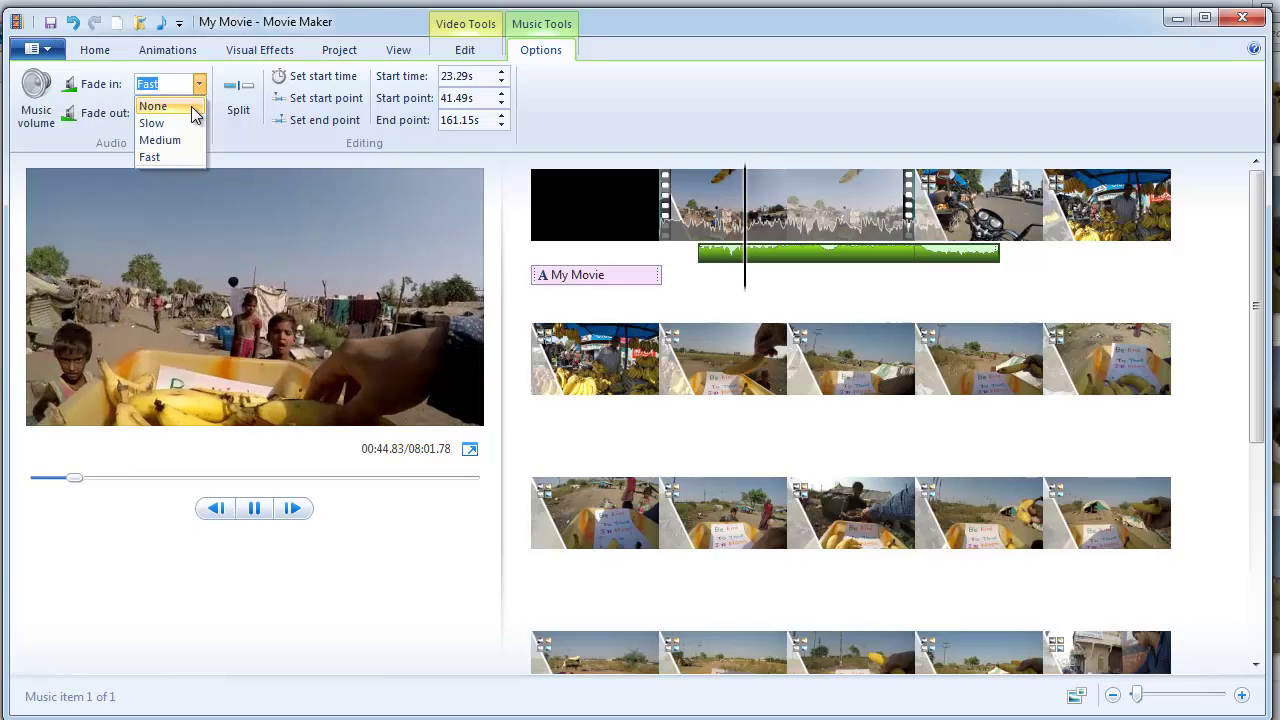
click(189, 124)
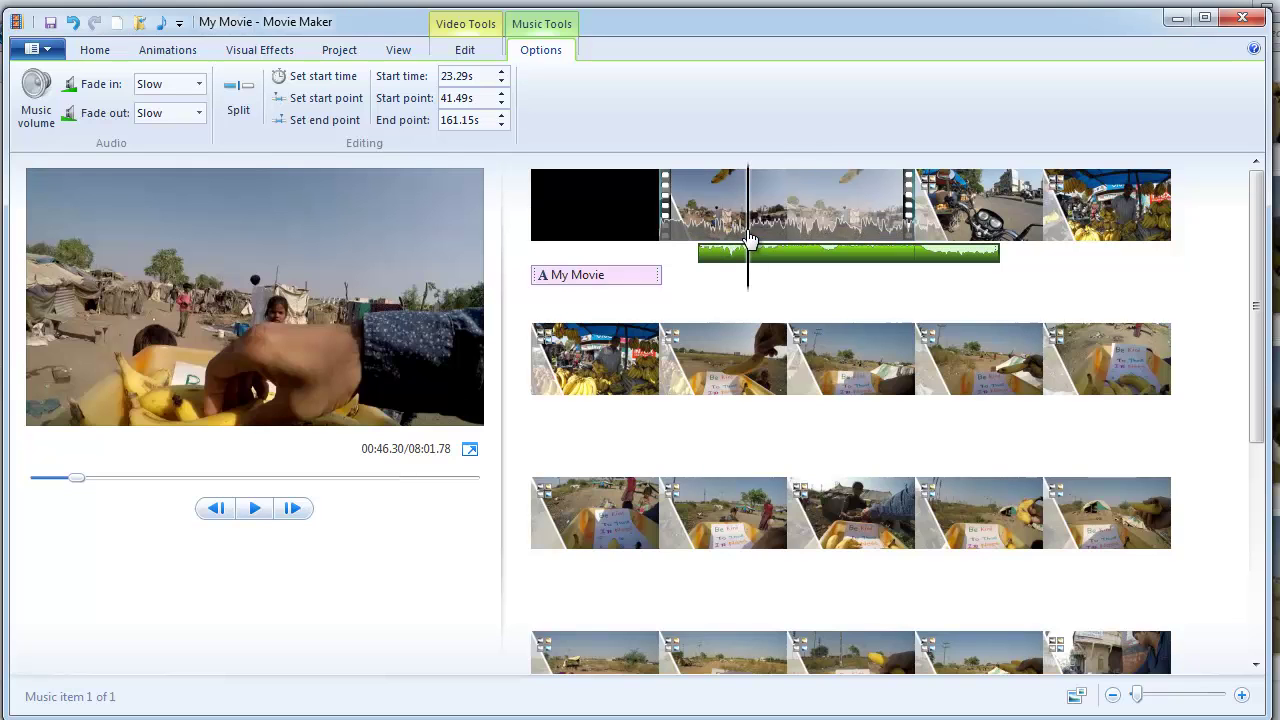
drag(750, 240, 692, 210)
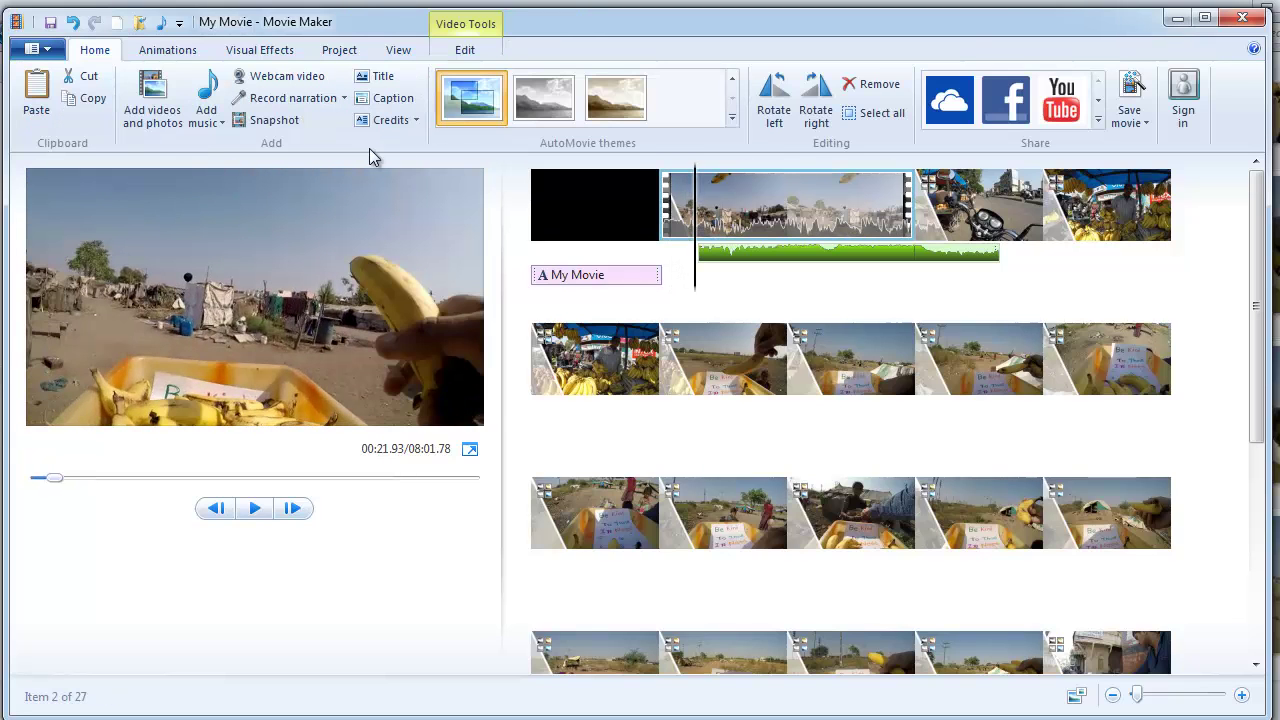
click(251, 510)
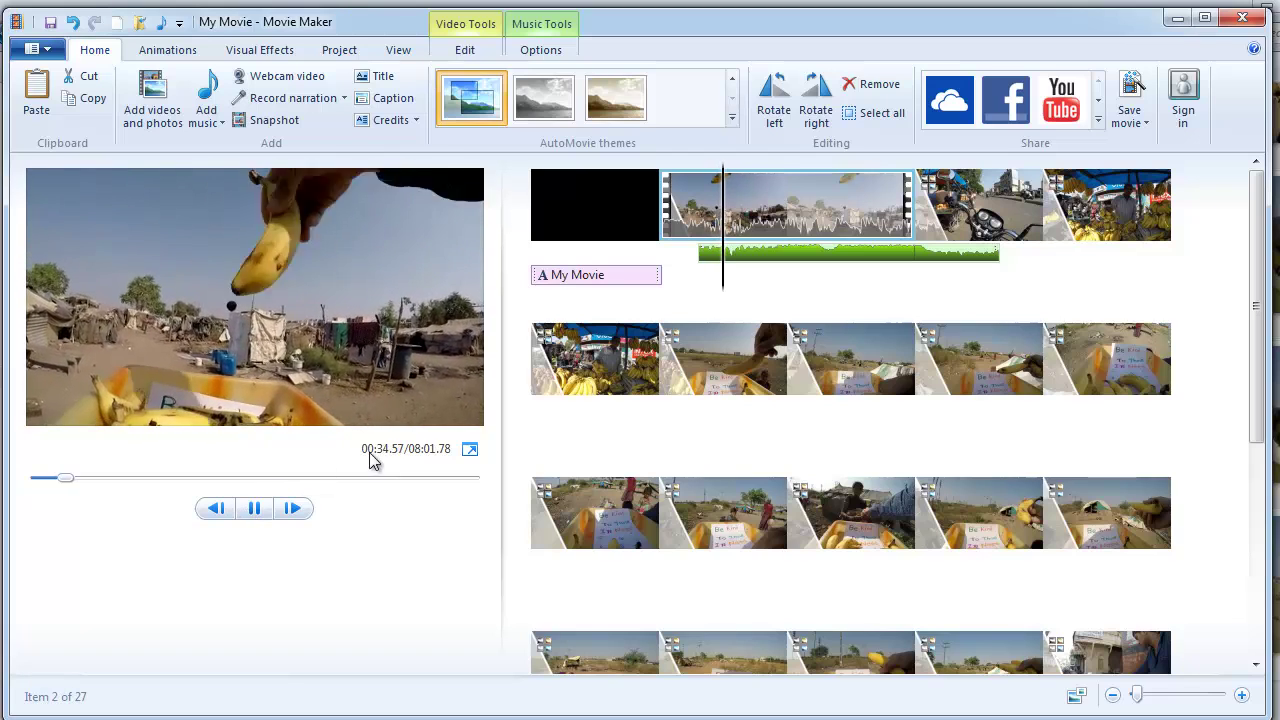
Pause the playback and slide the music earlier on the timeline so it starts at about 13.25 s.
click(253, 511)
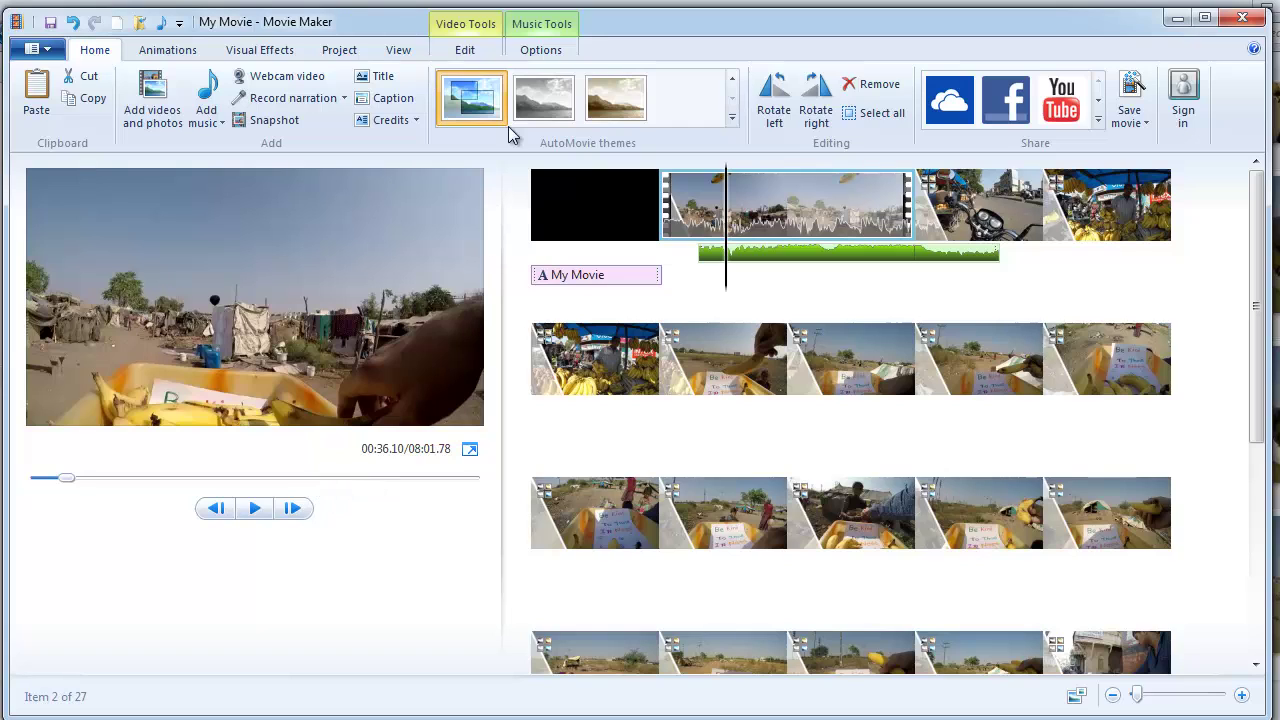
click(558, 56)
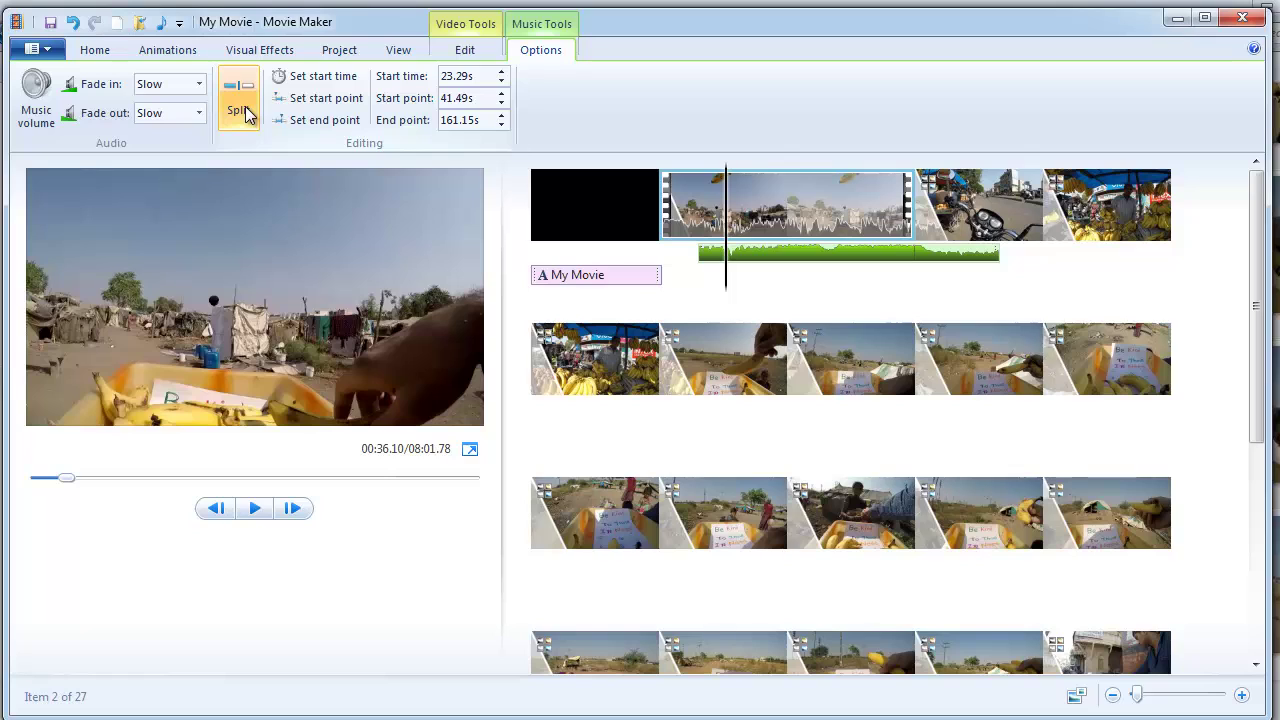
click(770, 258)
drag(770, 258, 684, 262)
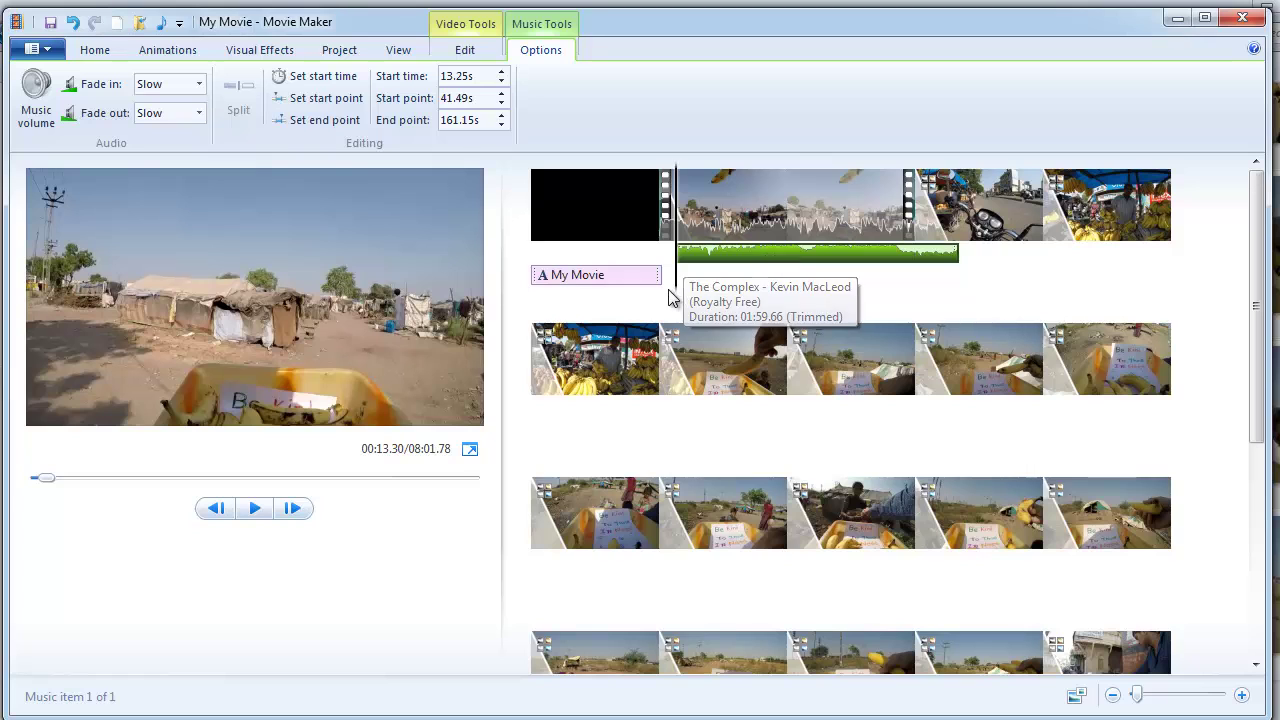
Split the music into three parts, at about 00:41.57 and about 01:23.97.
click(724, 286)
mouse_move(731, 289)
mouse_down()
mouse_move(782, 299)
mouse_move(742, 299)
mouse_up()
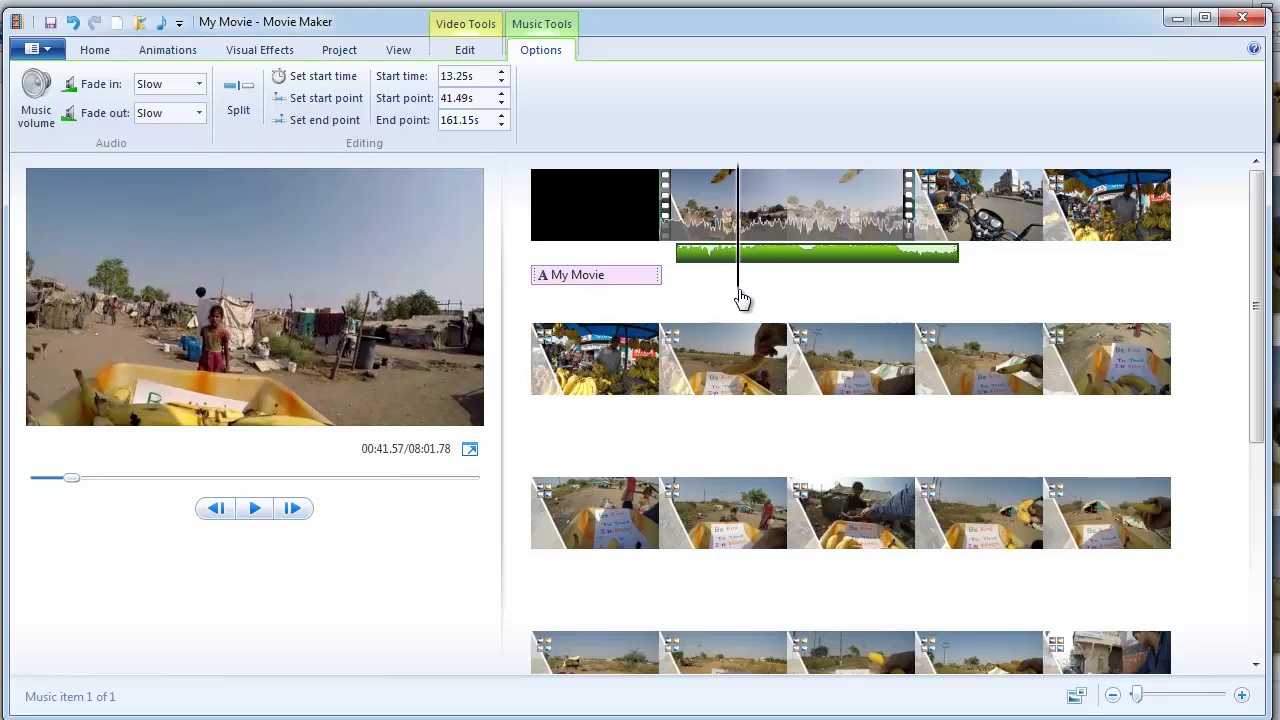
click(253, 90)
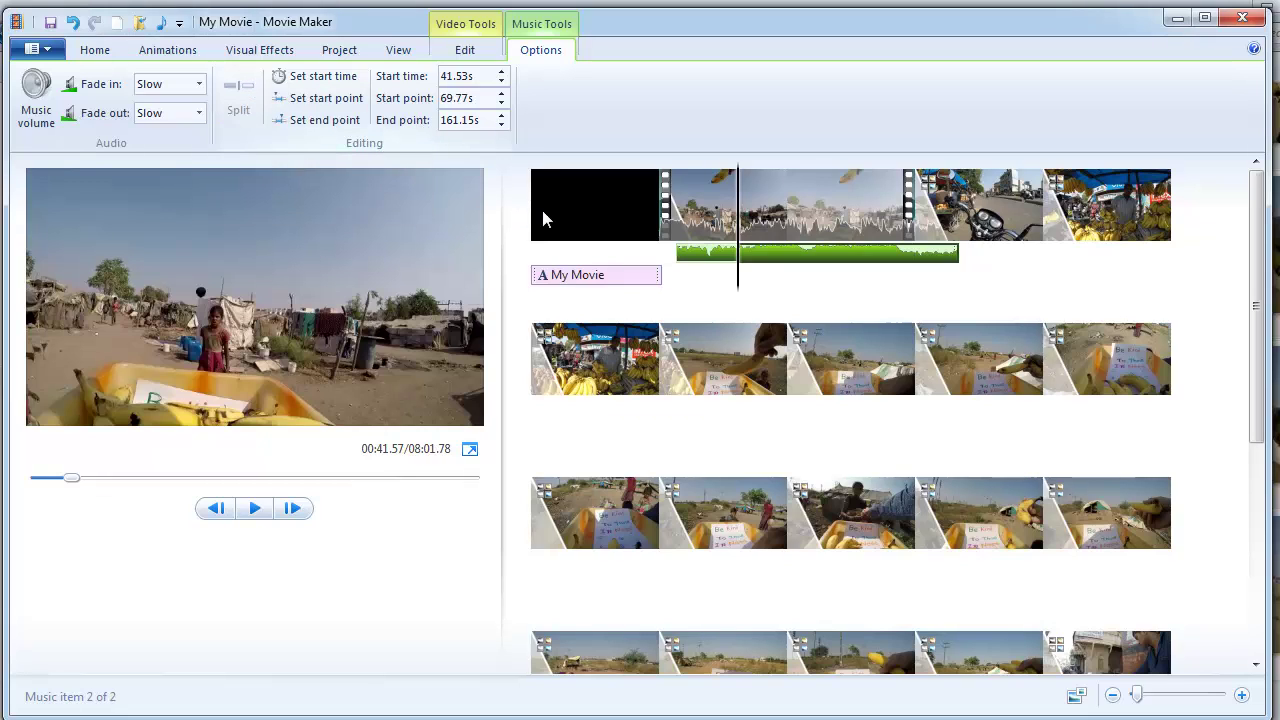
click(833, 223)
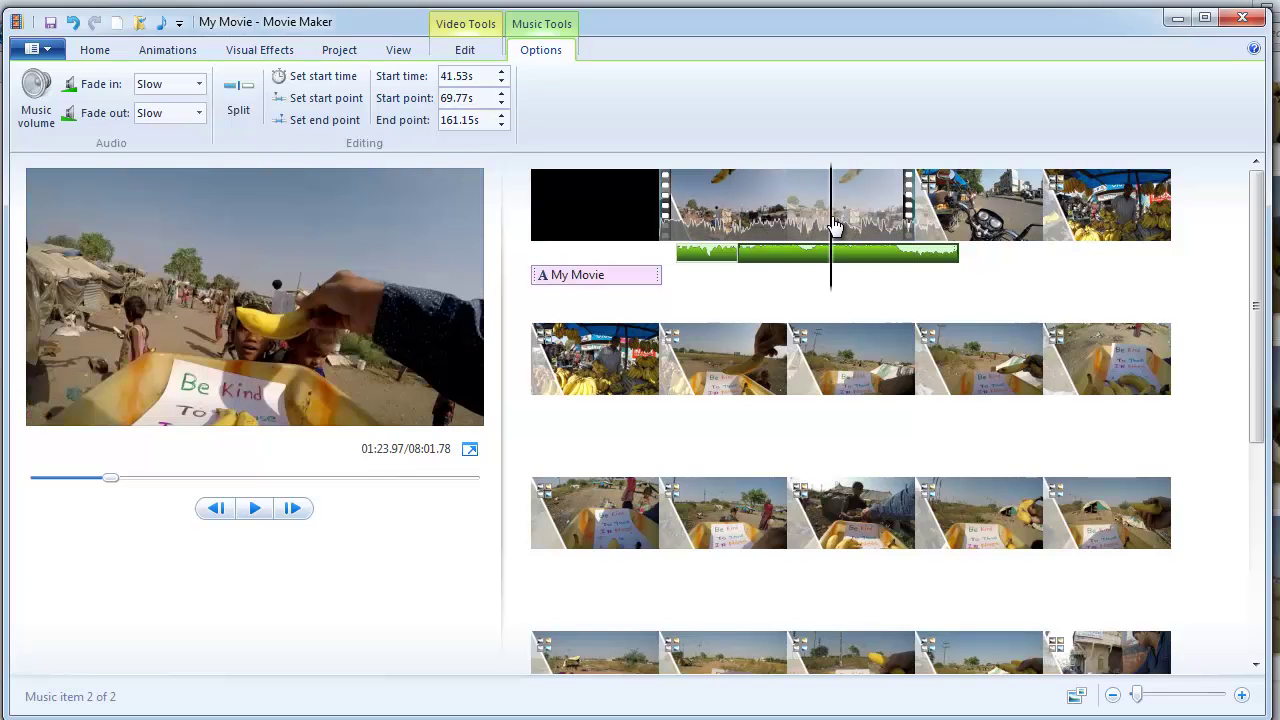
click(238, 94)
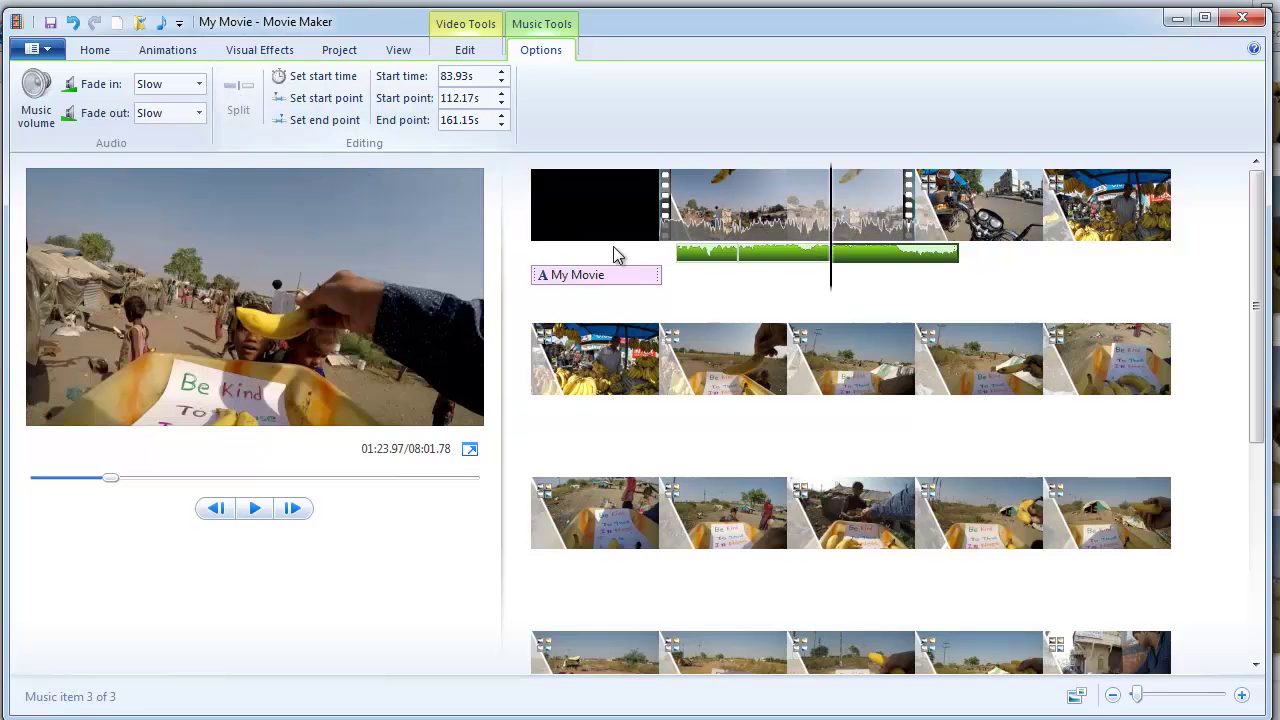
Delete the middle part of the split music and slide the last part to start at about 109.04 s.
click(759, 252)
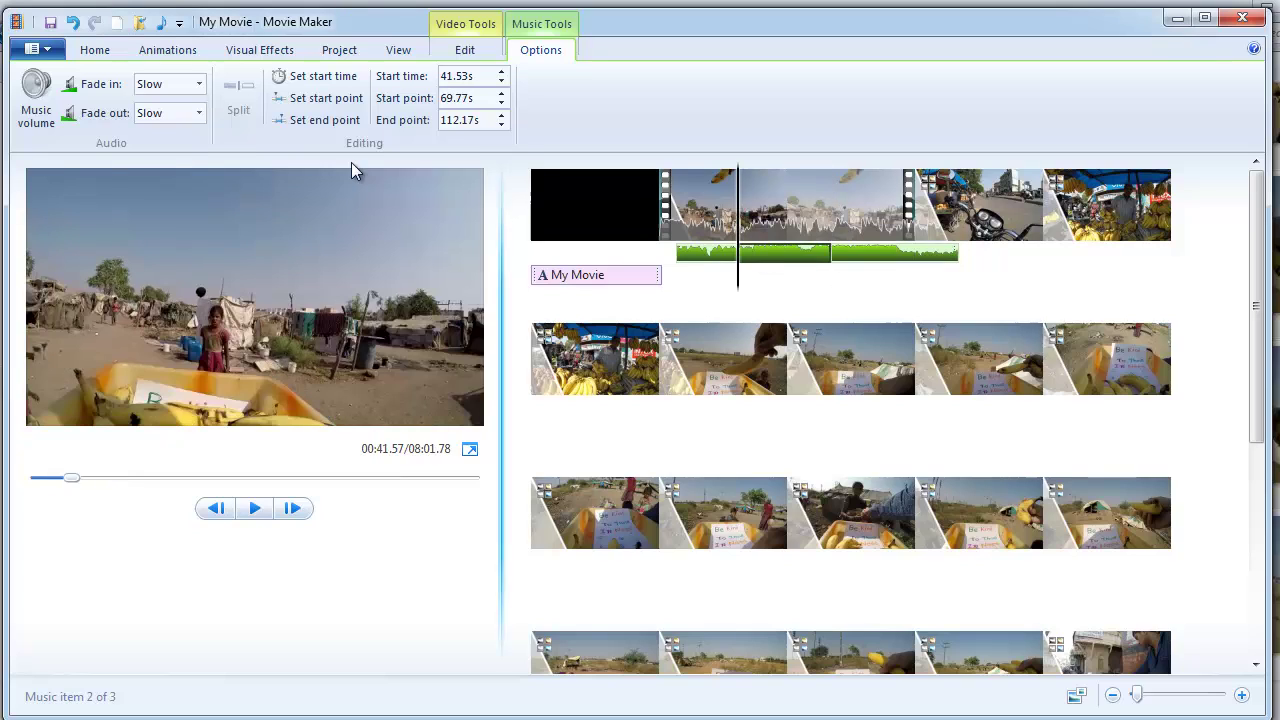
click(40, 100)
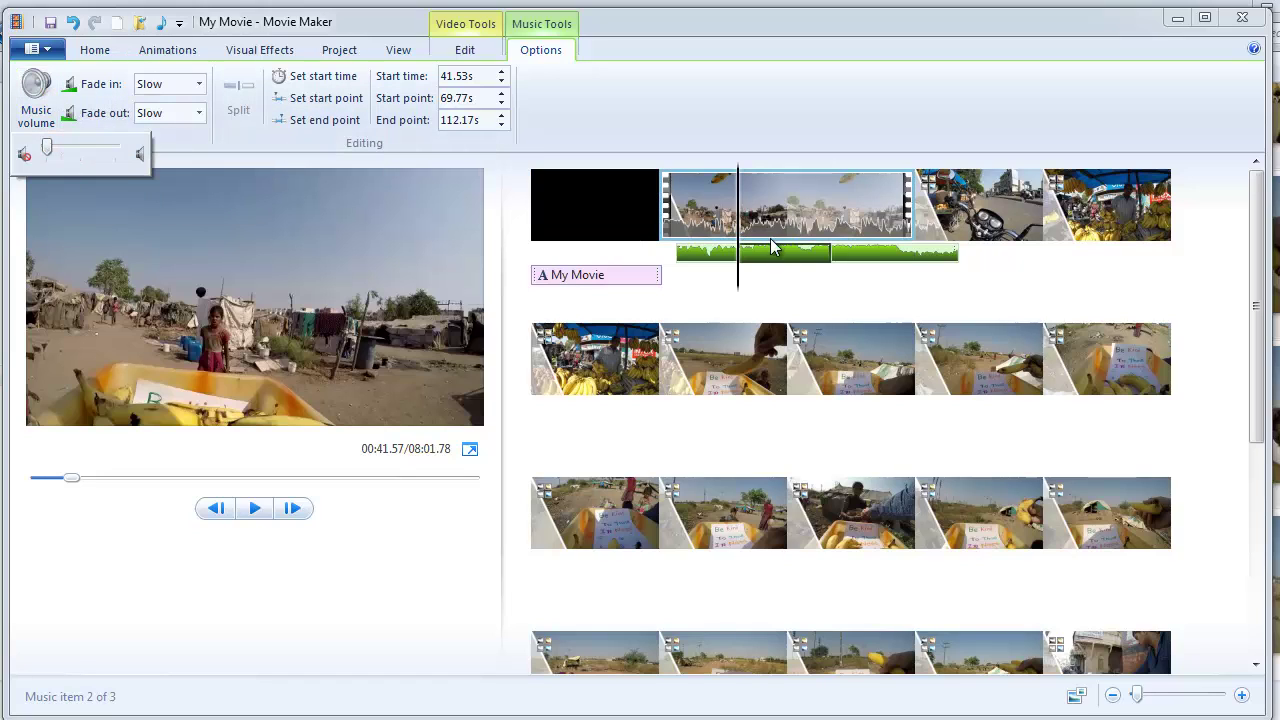
key(Delete)
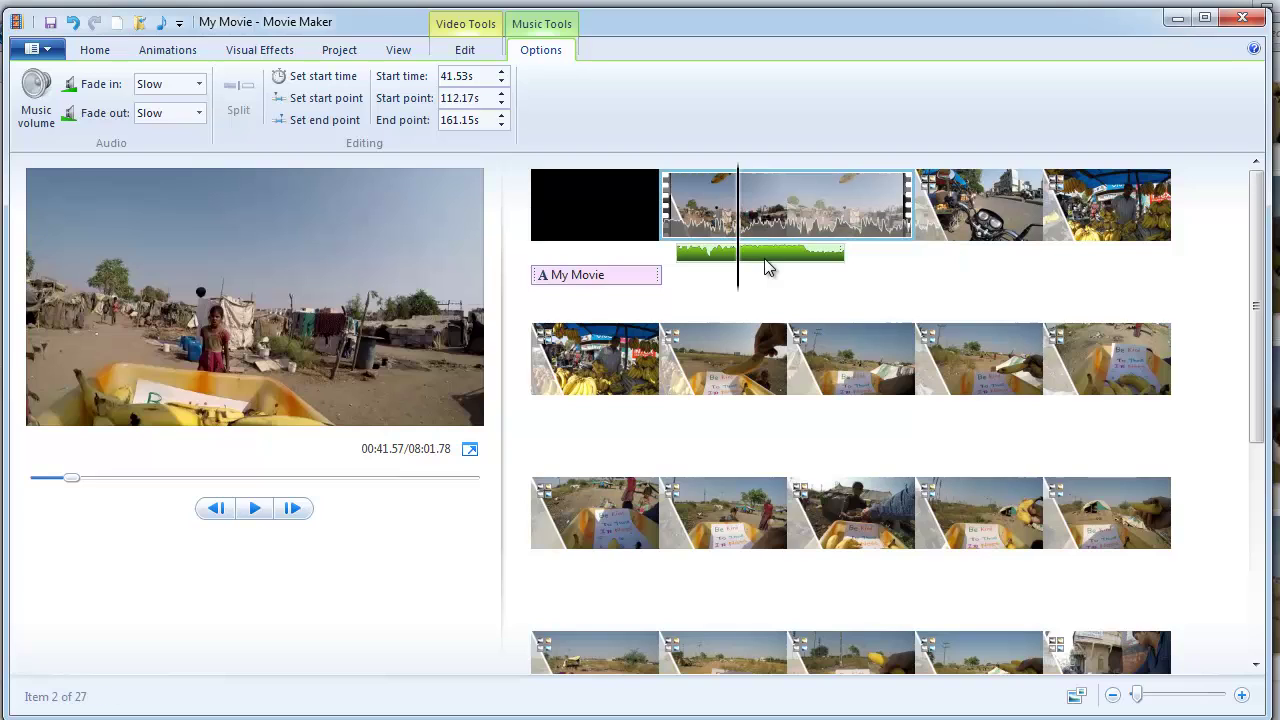
drag(757, 258, 893, 258)
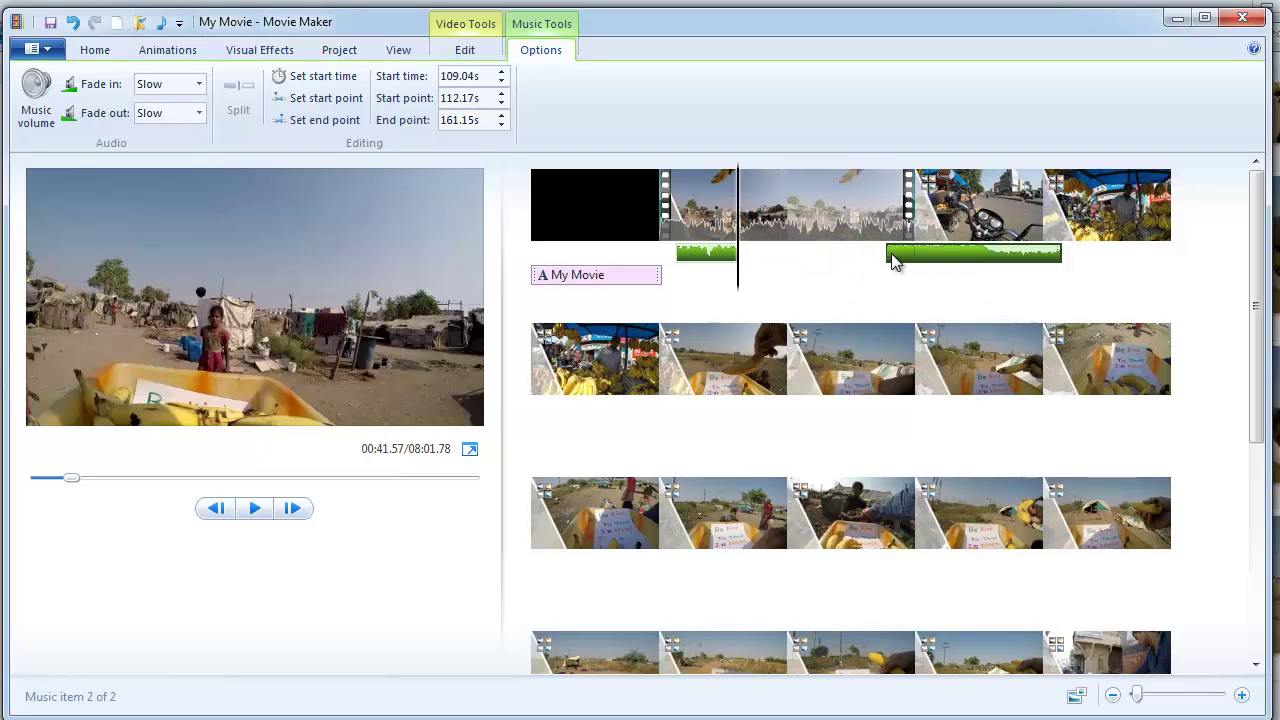